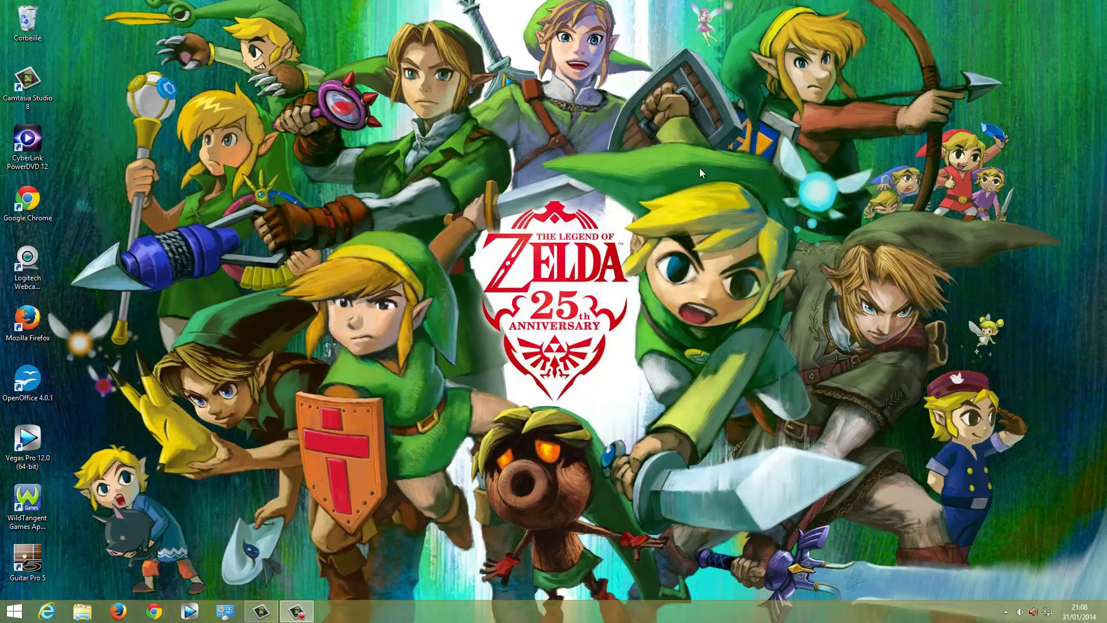
# Open Firefox and search Google for "expression encoder"
pyautogui.moveTo(241, 613)
pyautogui.click(118, 612)
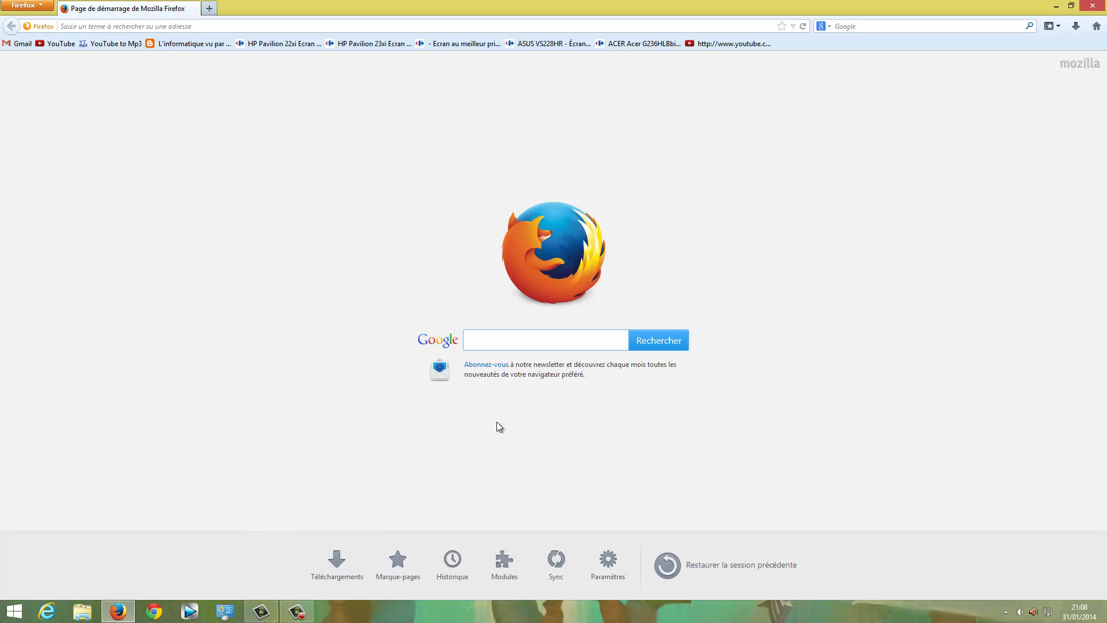
pyautogui.click(527, 341)
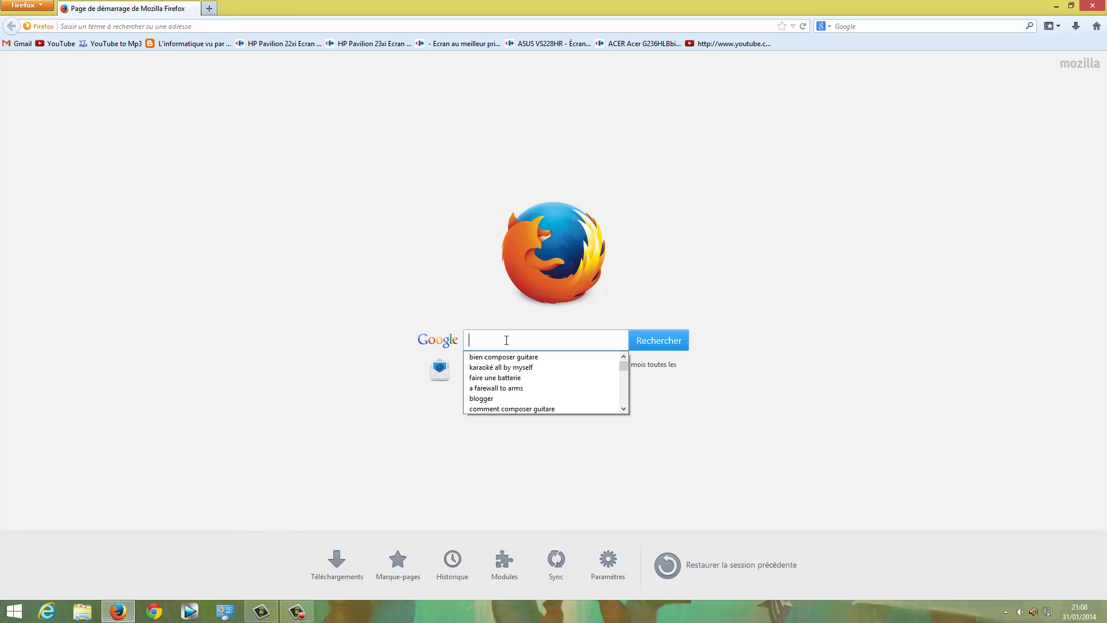
pyautogui.write('expressi')
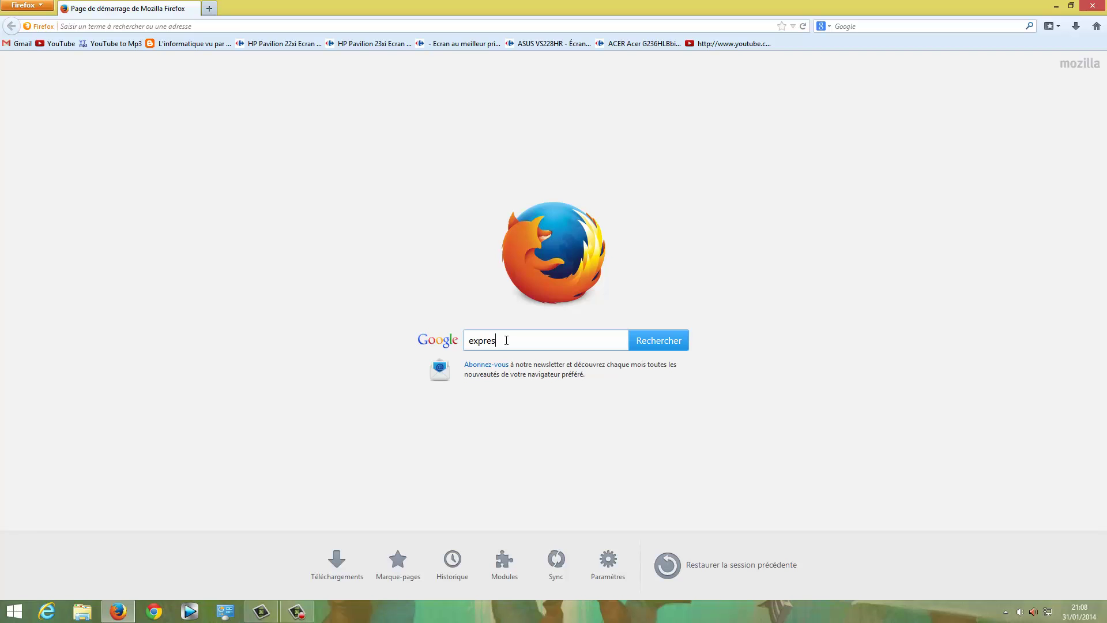
pyautogui.write('on encoder')
pyautogui.press('Return')
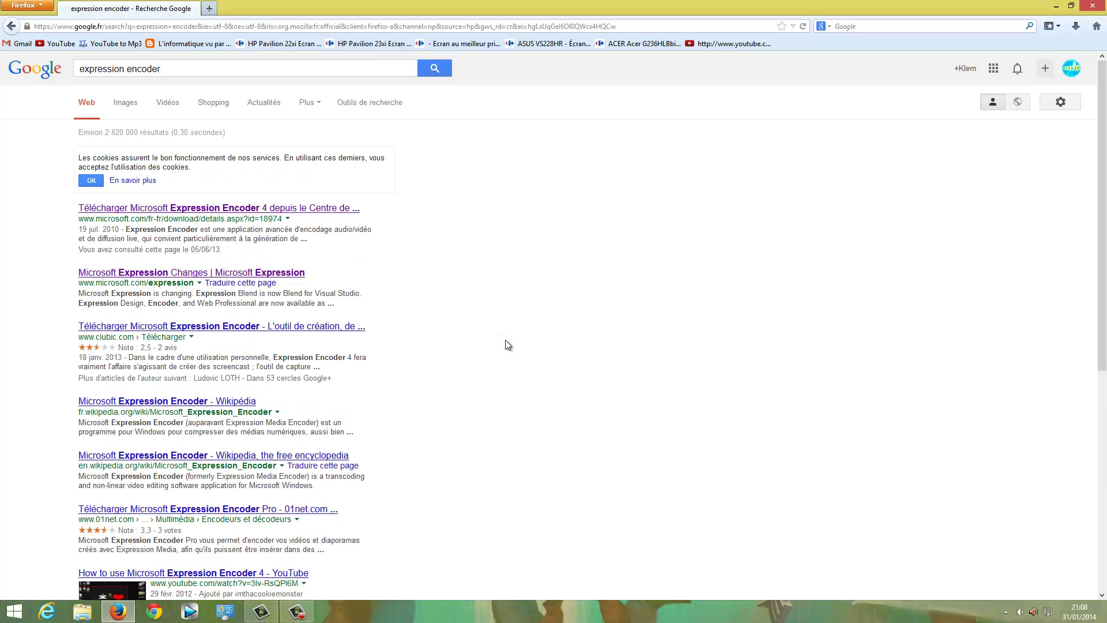
# From the Microsoft download page for Expression Encoder 4, choose Français as the language and save the Encoder_fr.exe installer
pyautogui.click(285, 209)
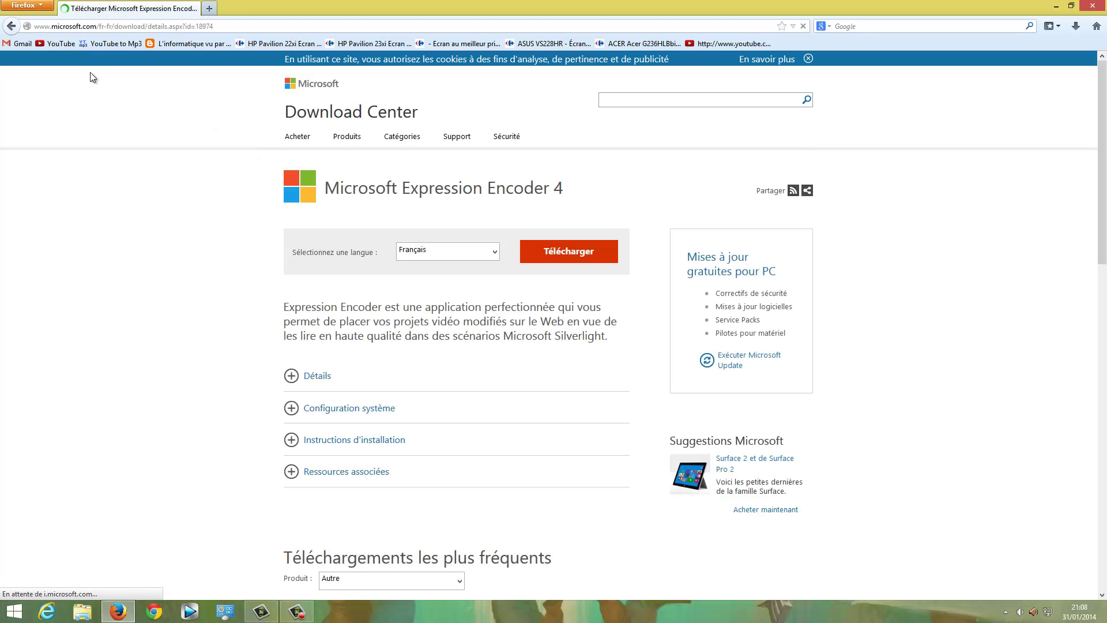
pyautogui.click(492, 251)
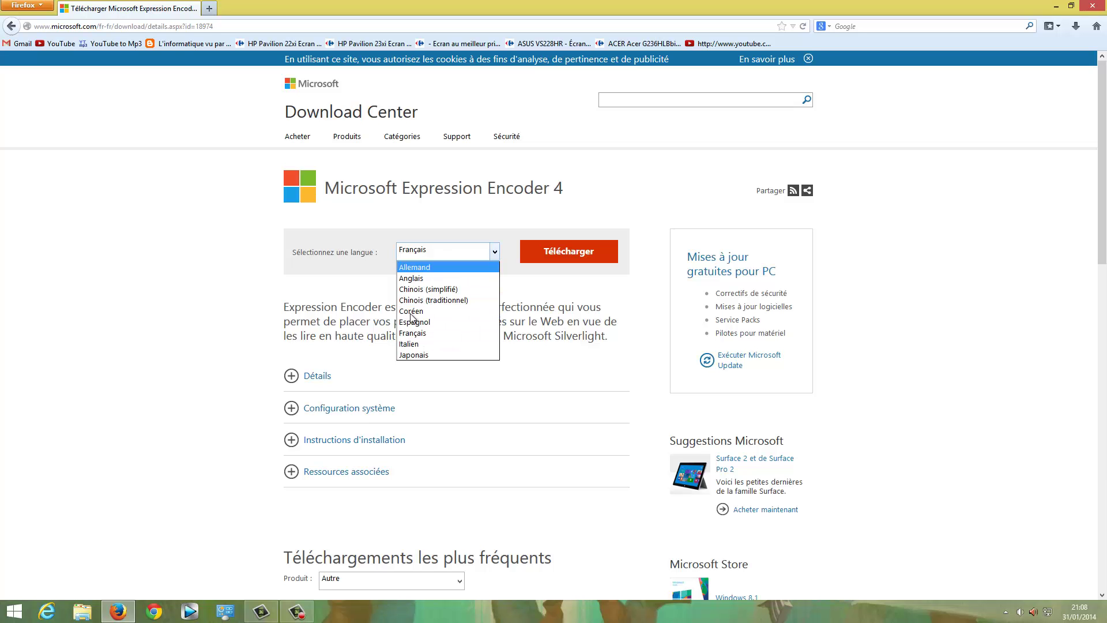
pyautogui.click(412, 333)
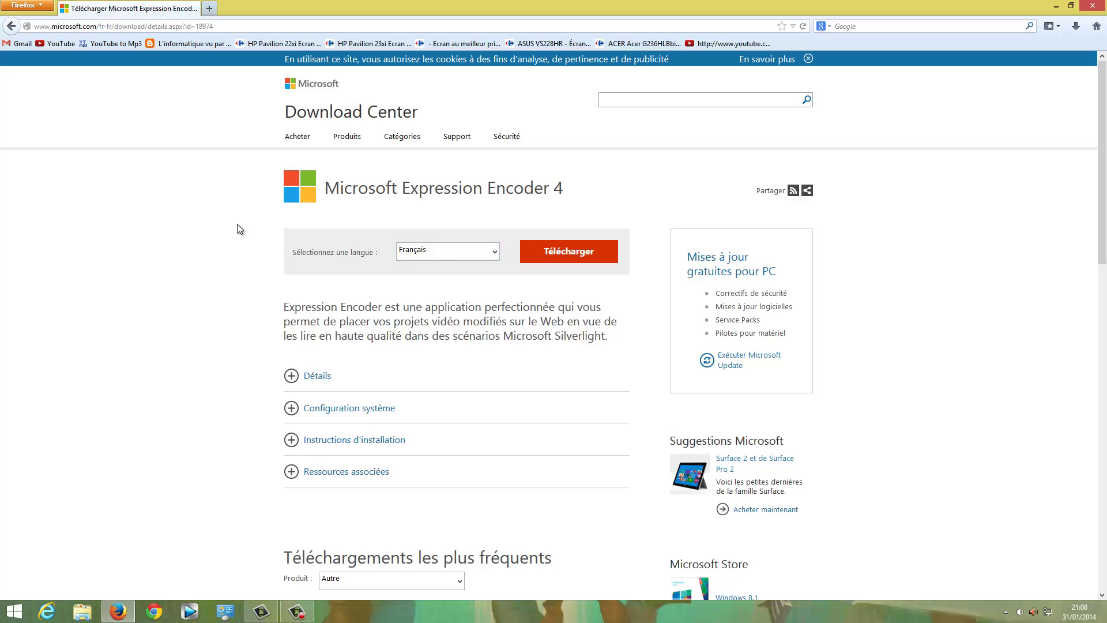
pyautogui.click(586, 256)
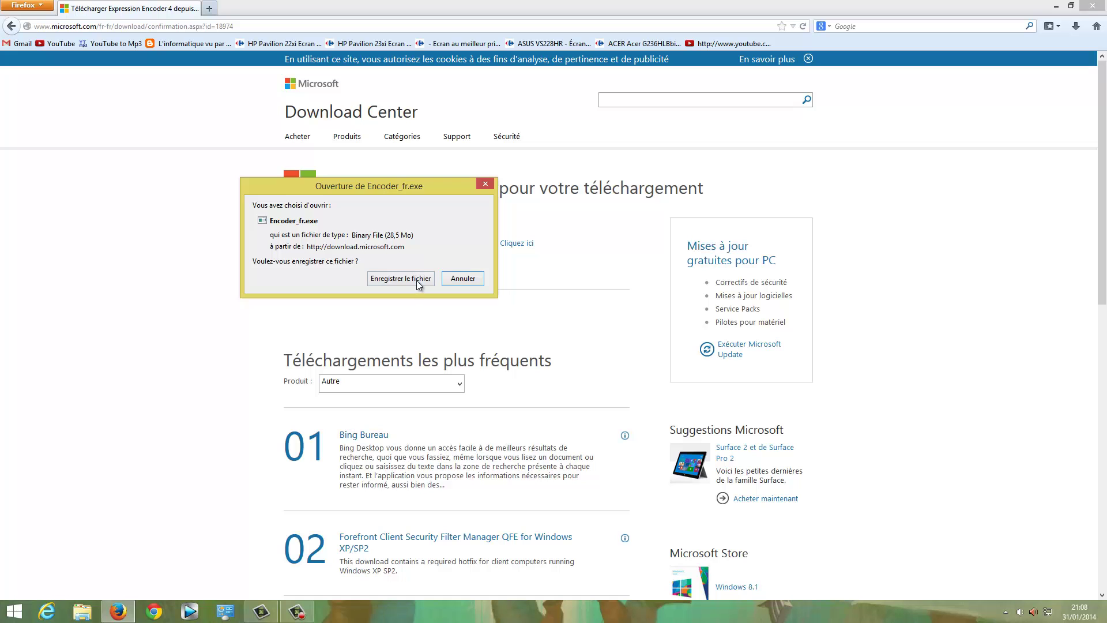
pyautogui.click(416, 279)
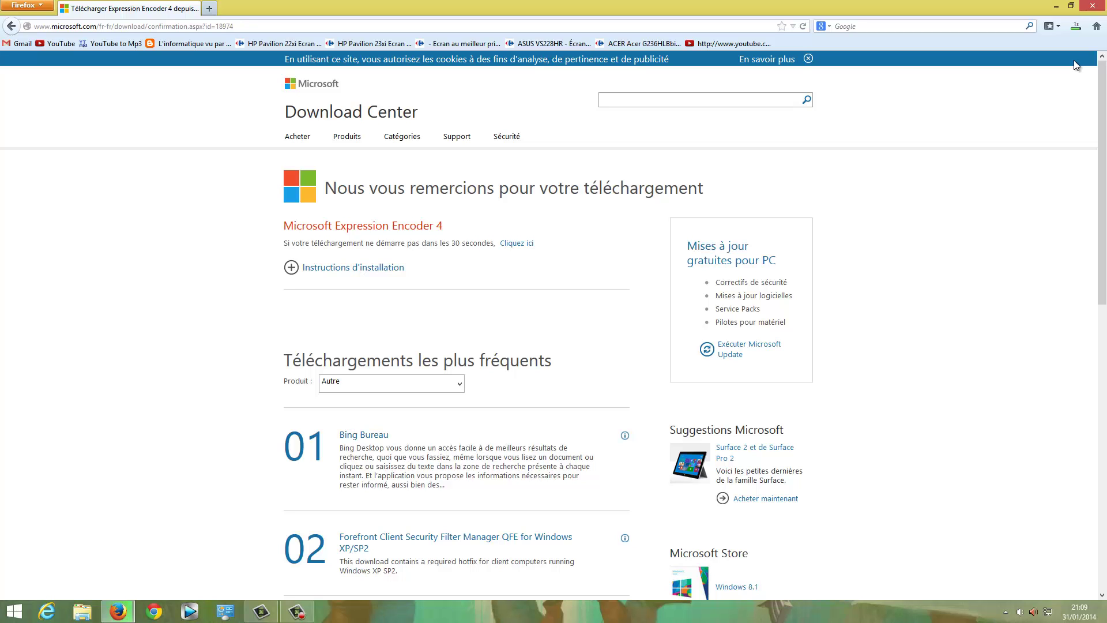
# Run the downloaded Encoder_fr(1).exe installer and accept the licence agreement
pyautogui.click(1077, 29)
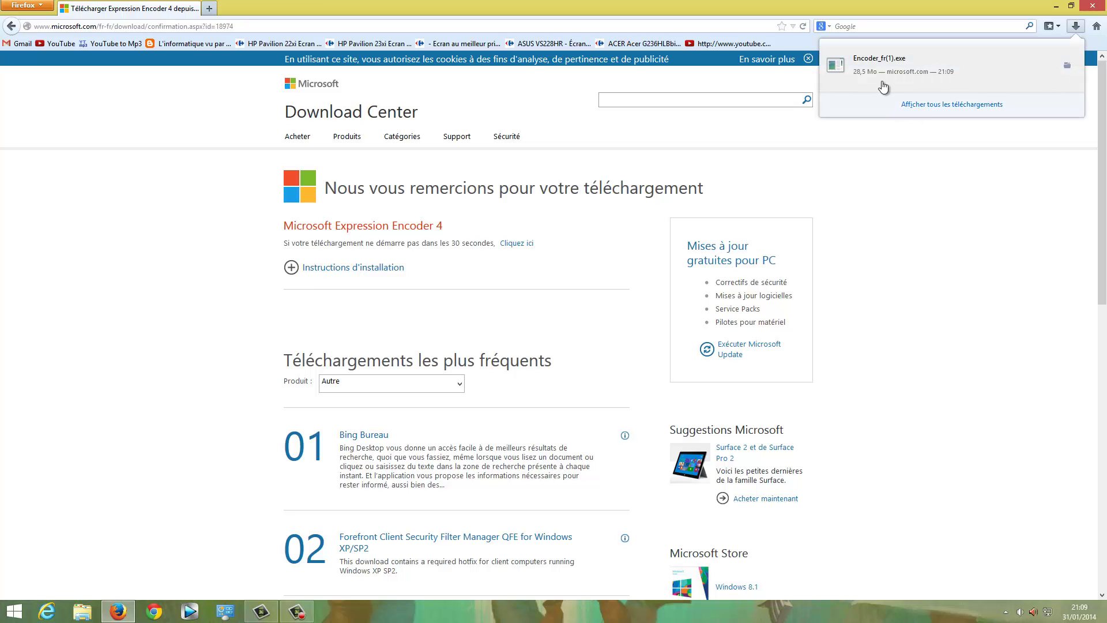
pyautogui.click(877, 64)
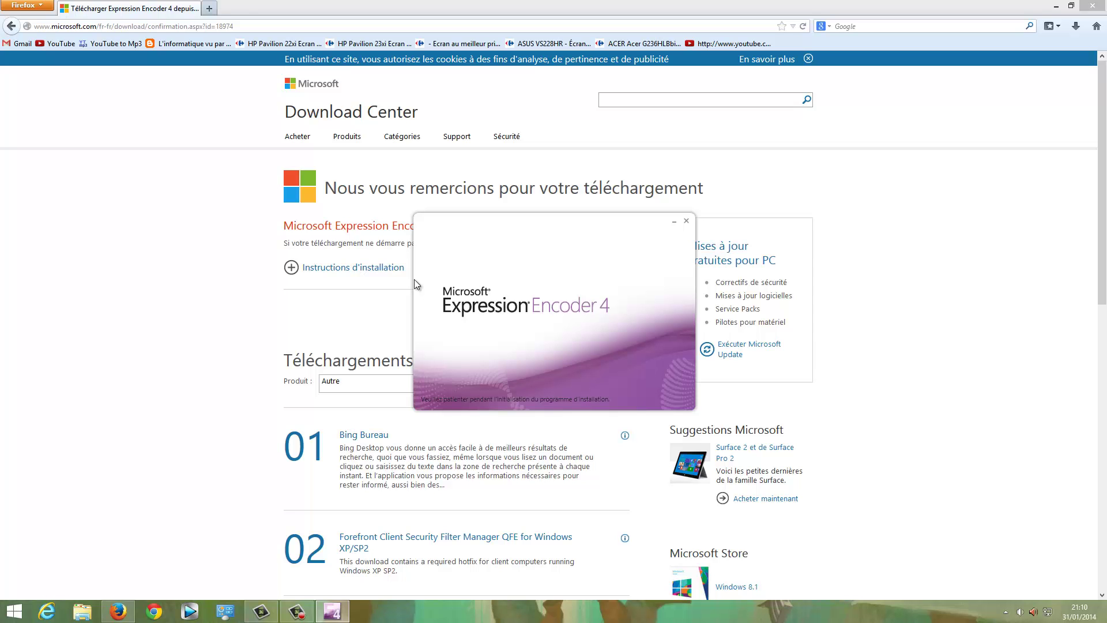
pyautogui.moveTo(646, 216); pyautogui.dragTo(635, 178)
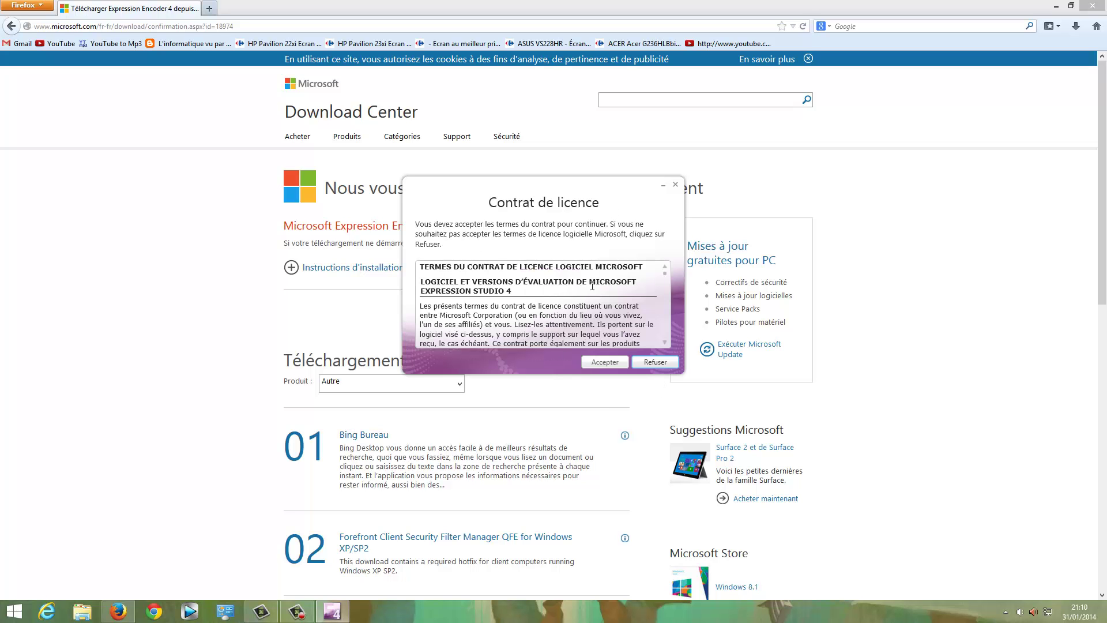
pyautogui.click(614, 361)
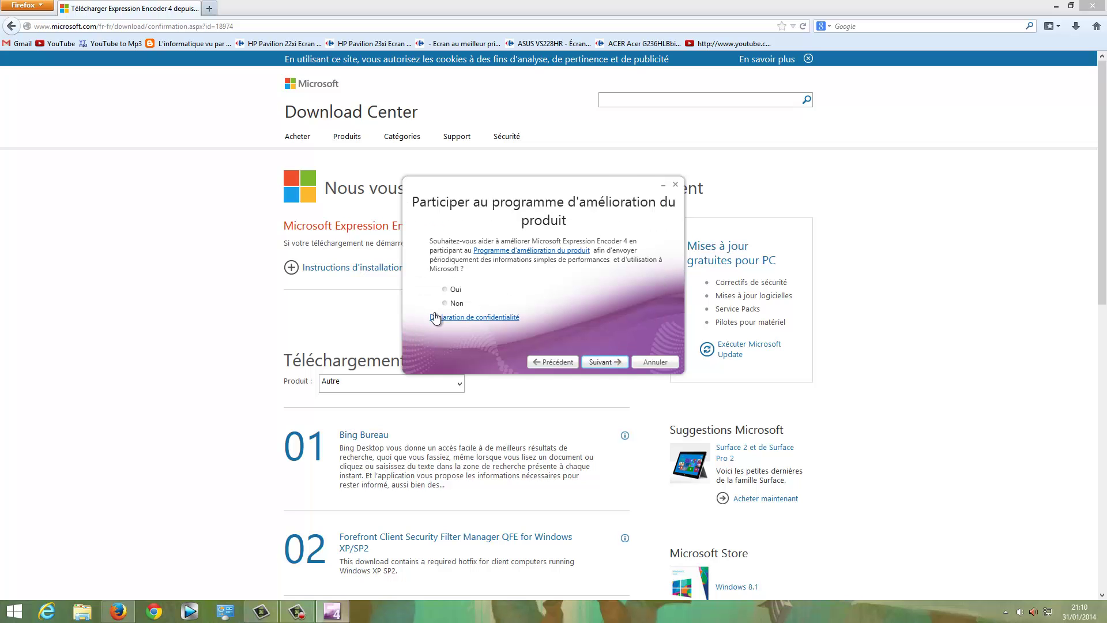
# Decline the product improvement programme and install Expression Encoder 4 with the default options
pyautogui.click(444, 303)
pyautogui.click(615, 361)
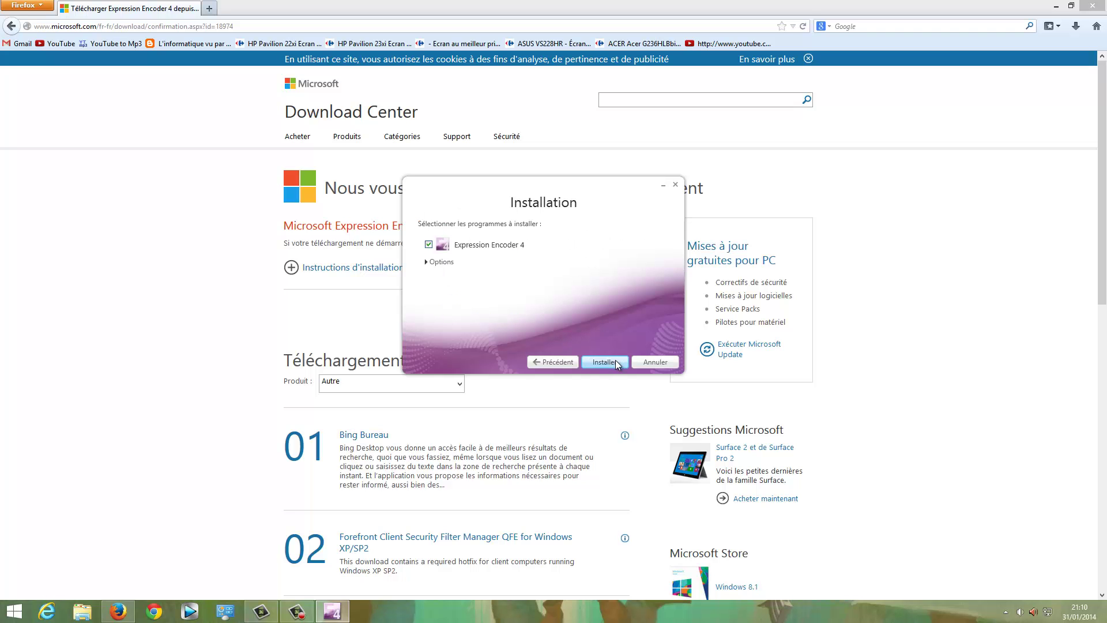
pyautogui.click(438, 262)
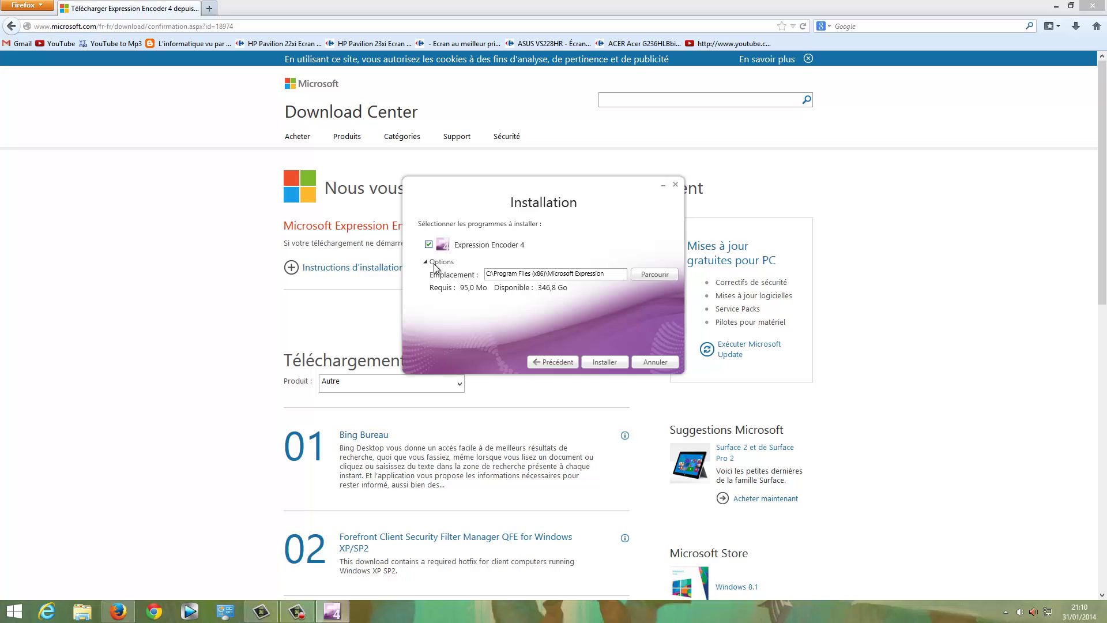
pyautogui.click(428, 262)
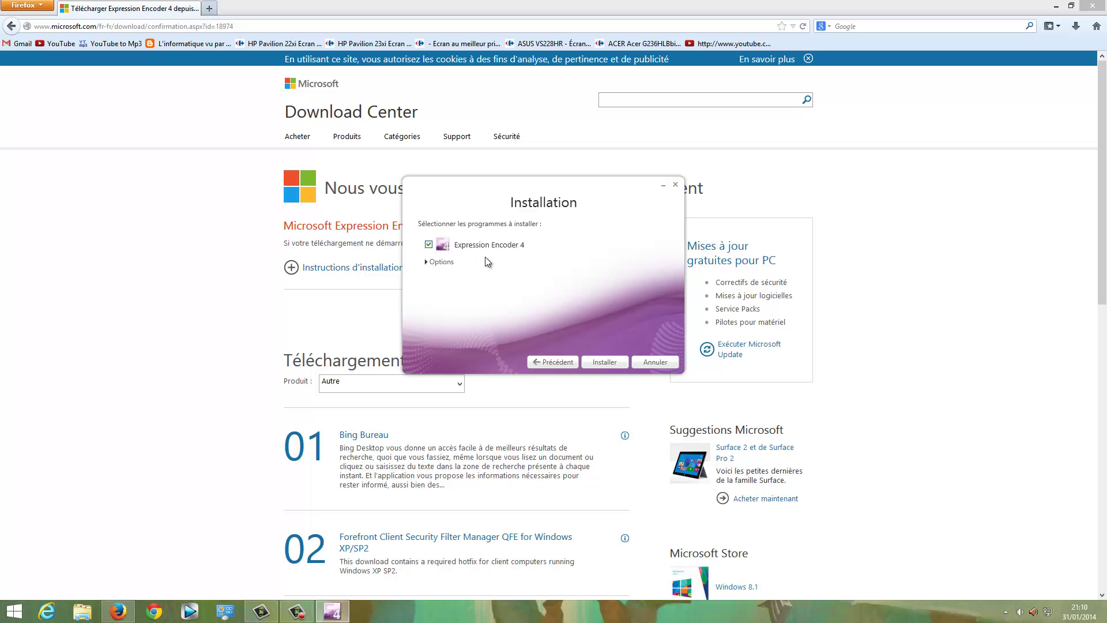
pyautogui.click(606, 361)
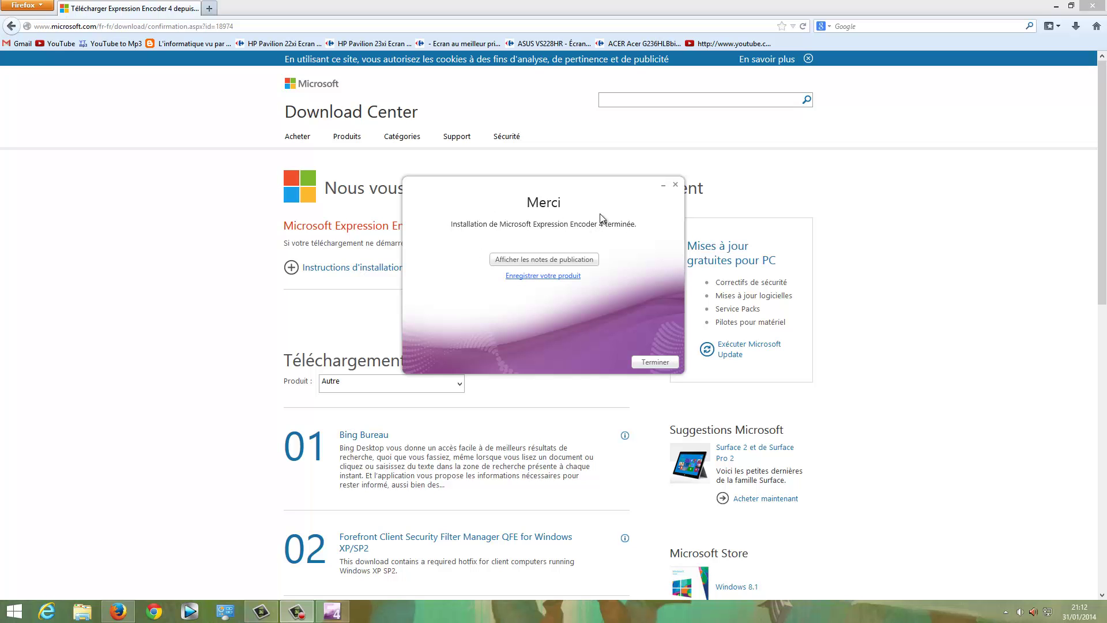
# Finish the Expression Encoder 4 setup and close the Firefox window
pyautogui.click(648, 362)
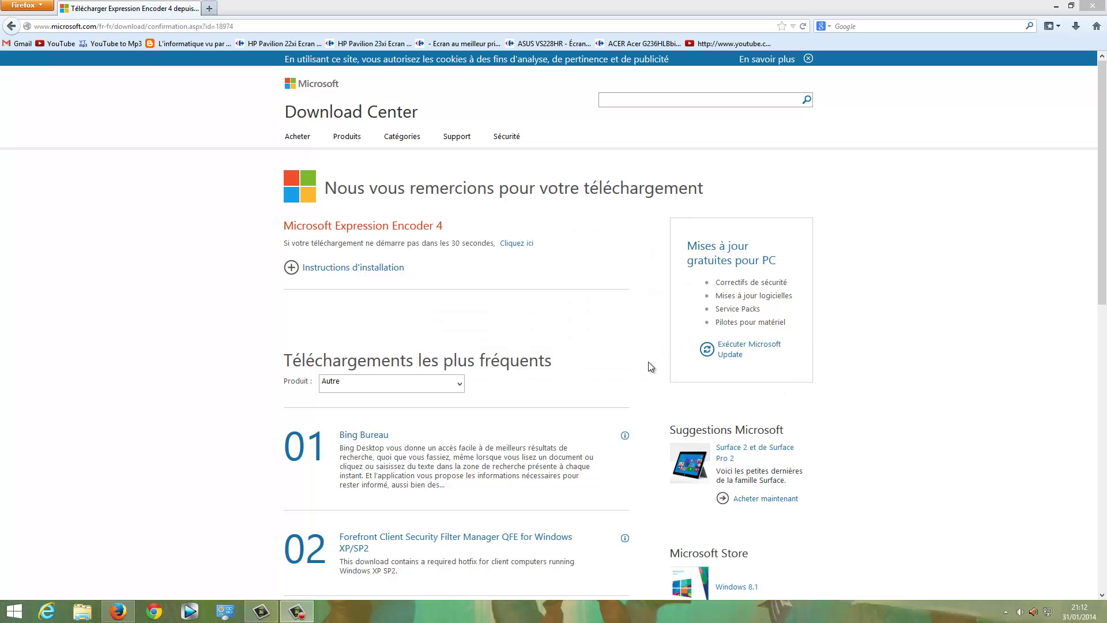
pyautogui.click(931, 5)
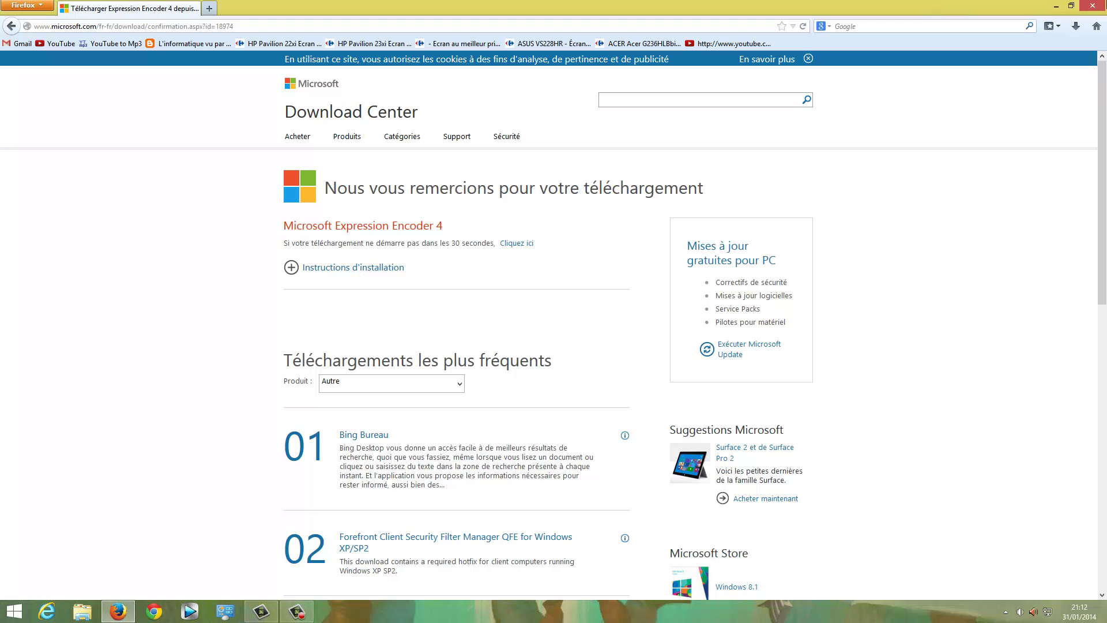
pyautogui.click(1091, 5)
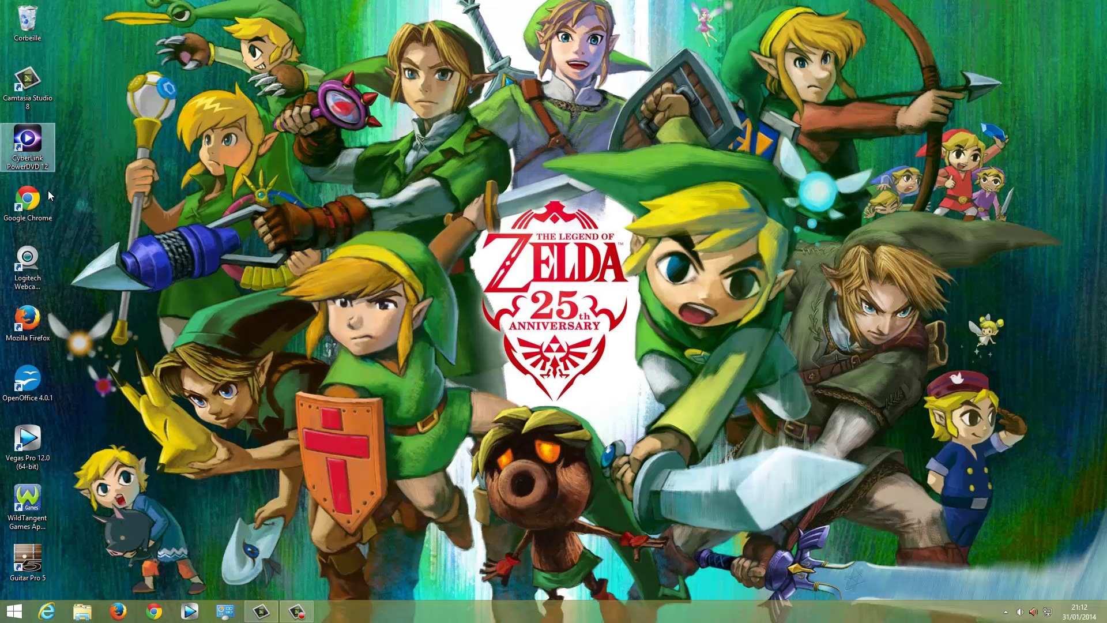
# Pin the first two Microsoft Expression applications in the full applications list to the taskbar and return to the desktop
pyautogui.click(12, 612)
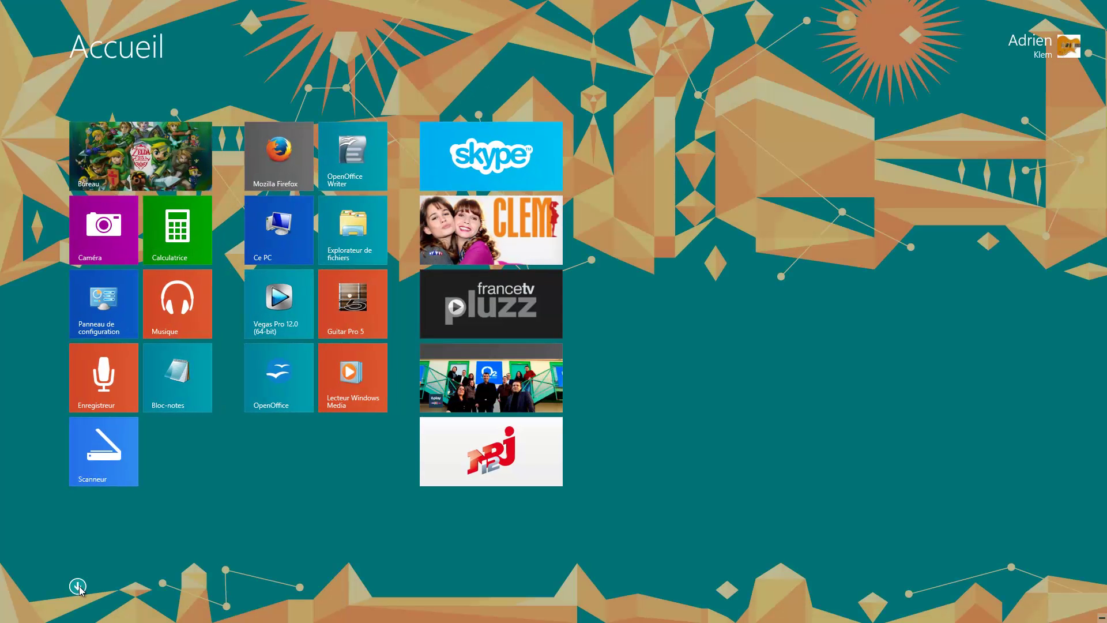
pyautogui.click(79, 587)
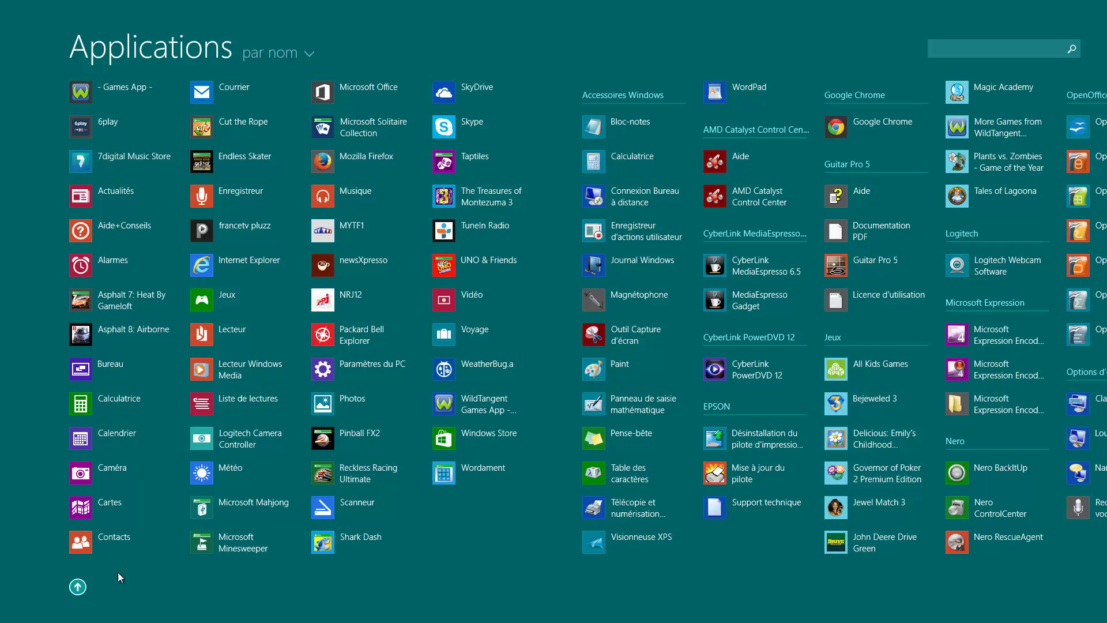
pyautogui.scroll(-2, 303, 487)
pyautogui.scroll(-3, 303, 488)
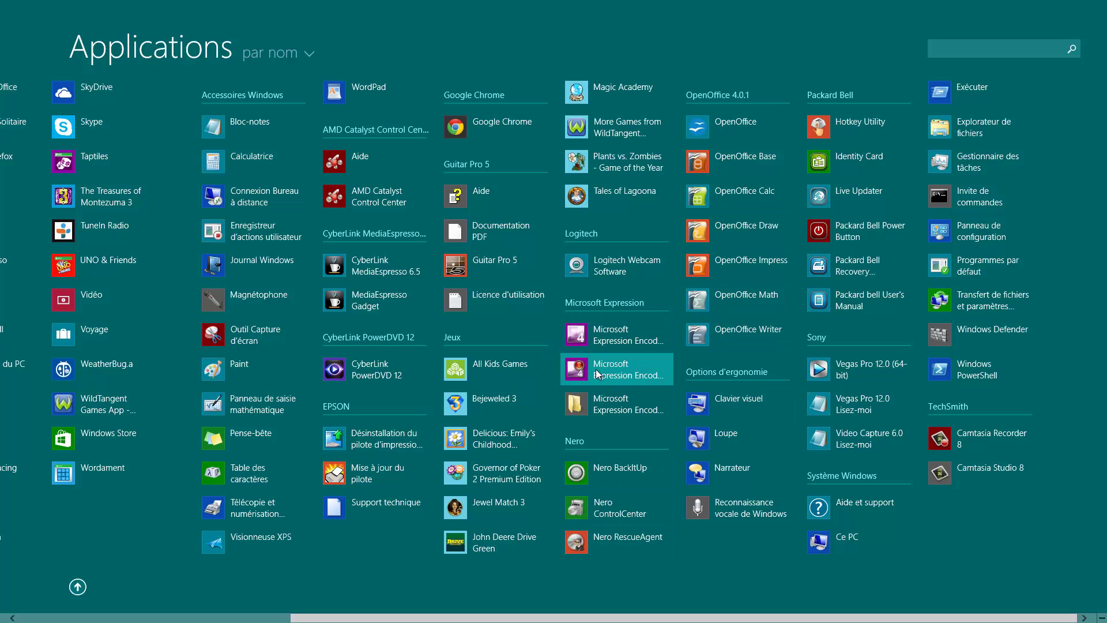
pyautogui.rightClick(603, 336)
pyautogui.rightClick(594, 369)
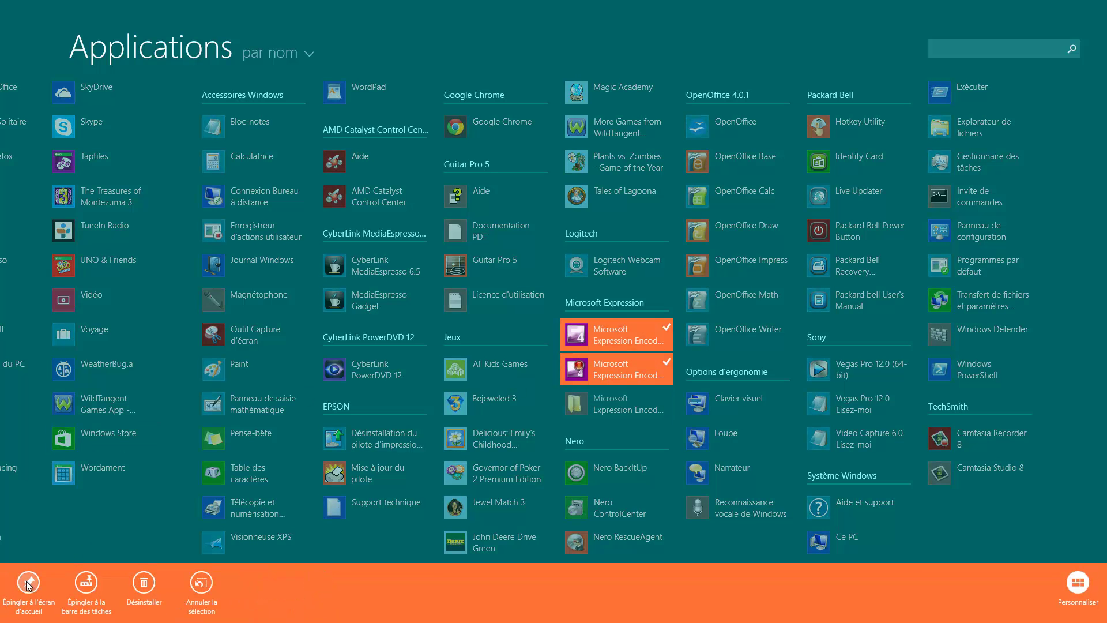
pyautogui.click(94, 587)
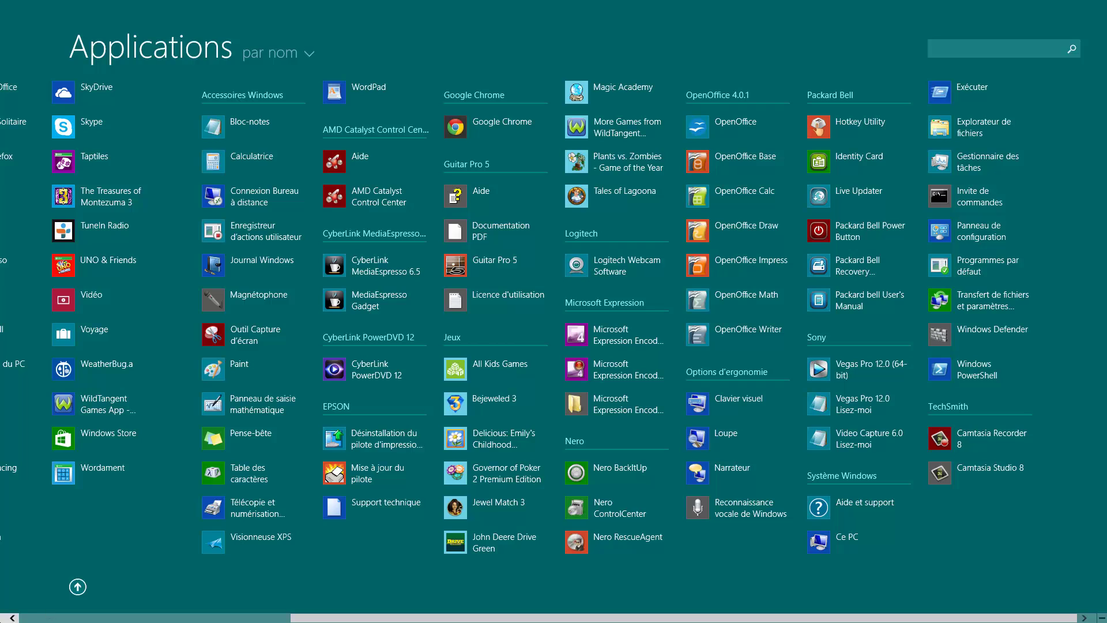
pyautogui.press('super')
pyautogui.click(12, 611)
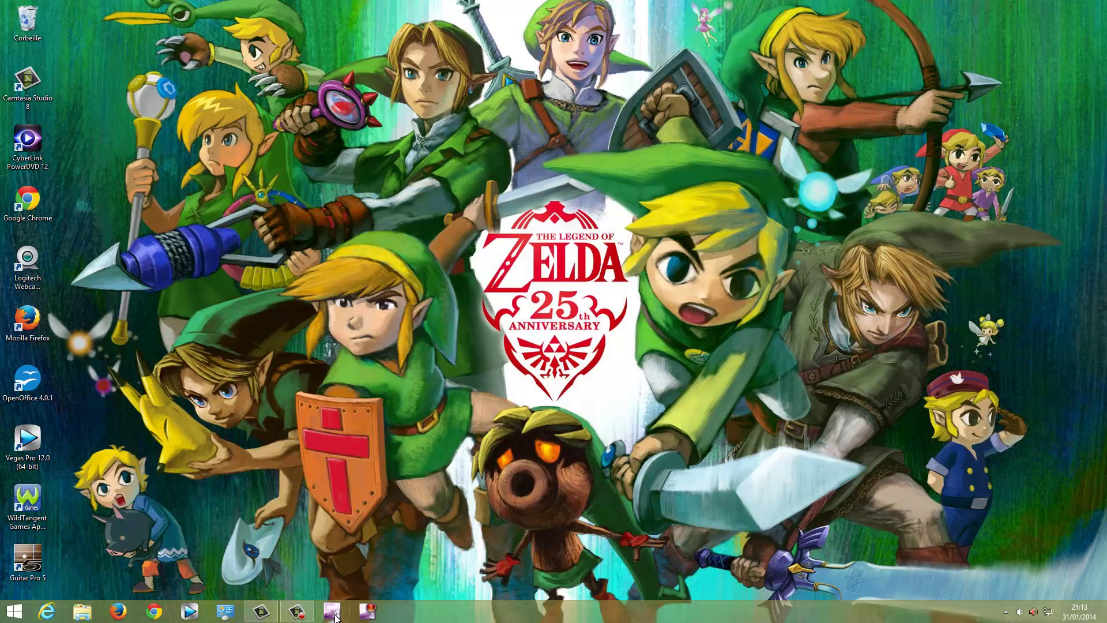
# Launch Expression Encoder 4 Screen Capture, move its window toward the middle of the desktop and open its settings
pyautogui.click(367, 615)
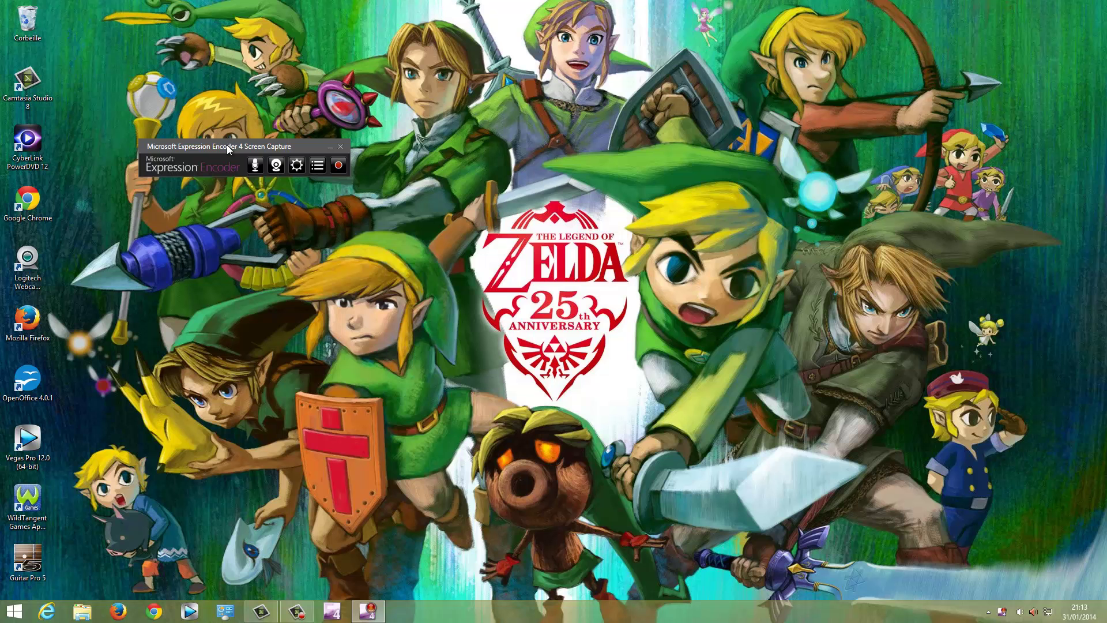
pyautogui.moveTo(228, 149); pyautogui.dragTo(557, 214)
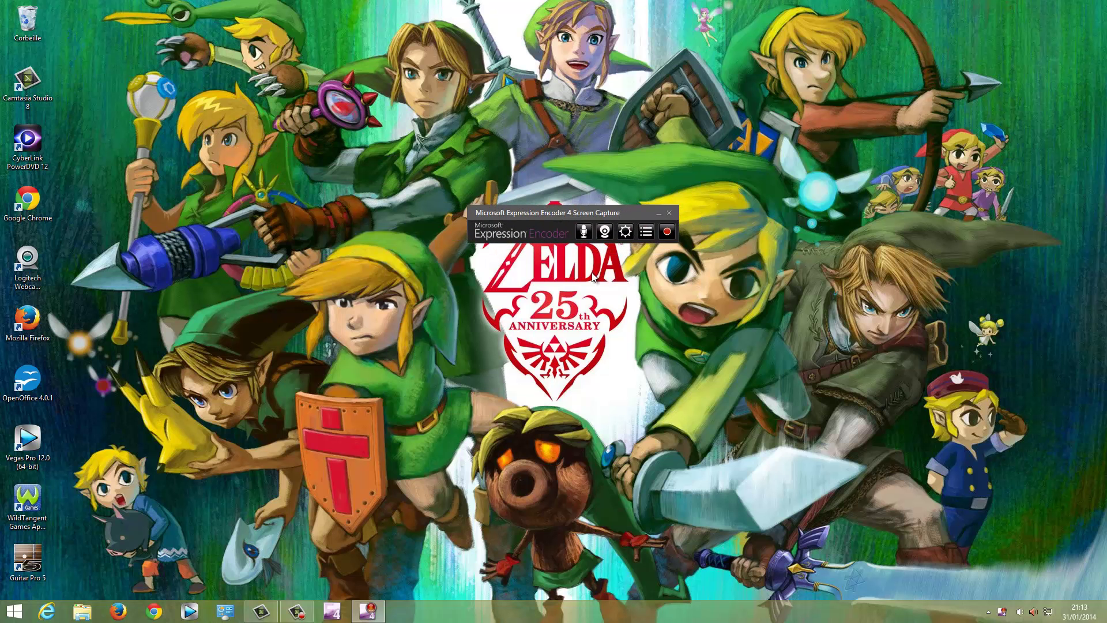
pyautogui.click(628, 231)
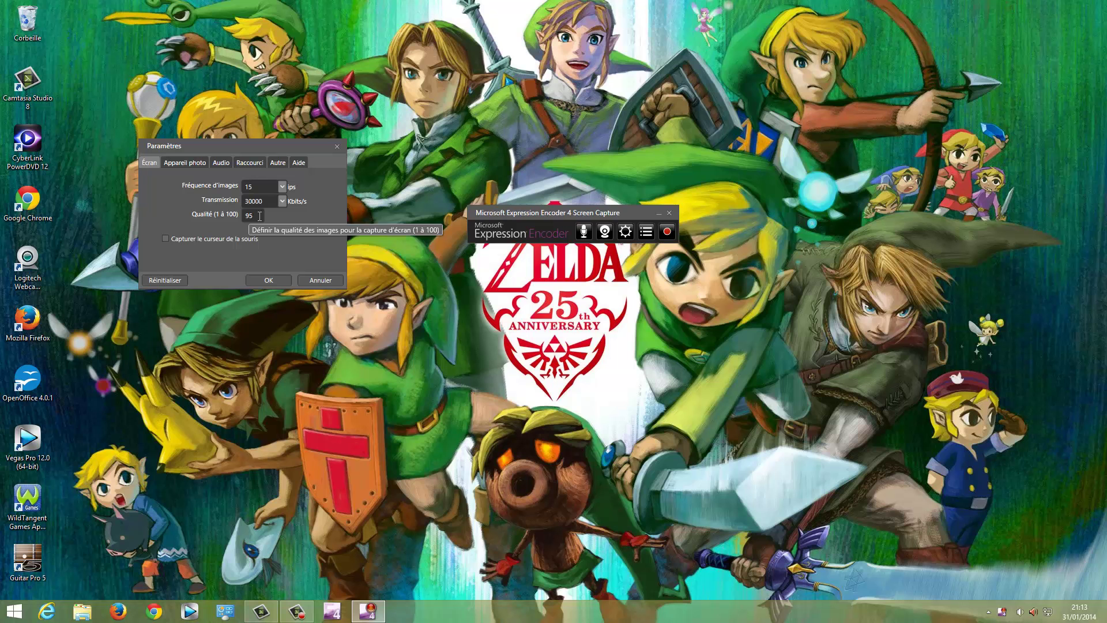
# Configure the screen capture with quality 100, mouse cursor capture enabled and a frame rate of 30 fps
pyautogui.press('BackSpace')
pyautogui.press('BackSpace')
pyautogui.write('100')
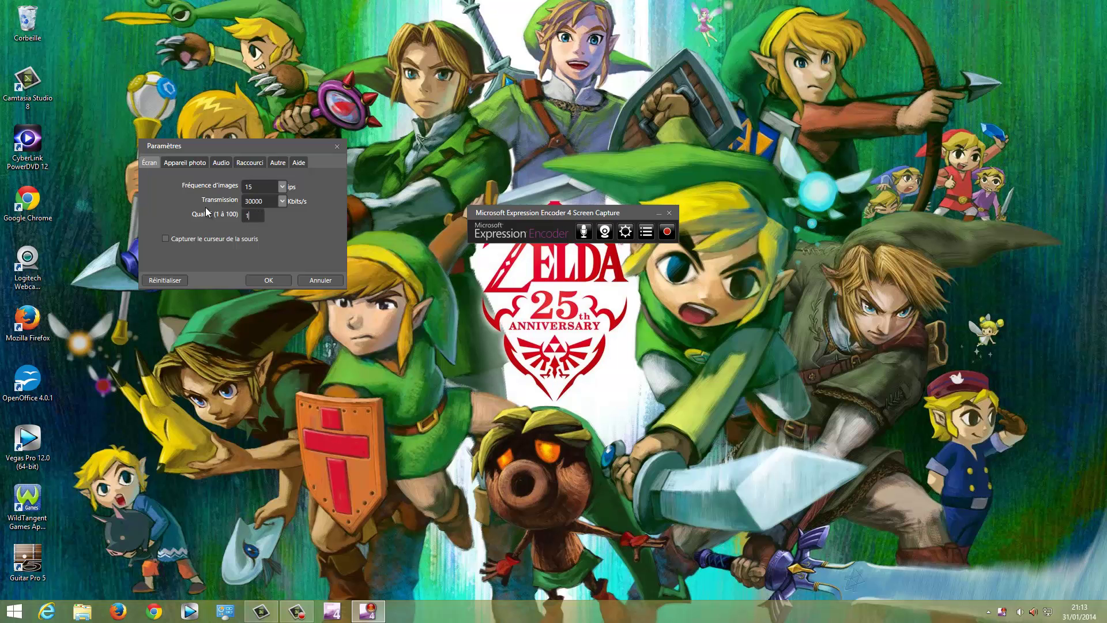
pyautogui.click(166, 238)
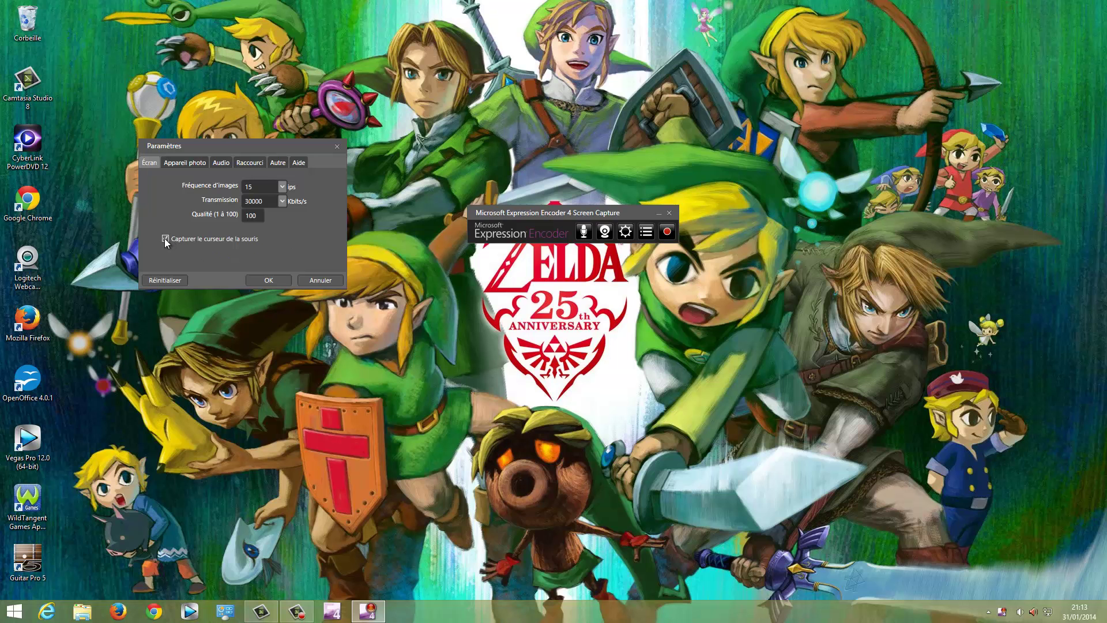
pyautogui.click(282, 188)
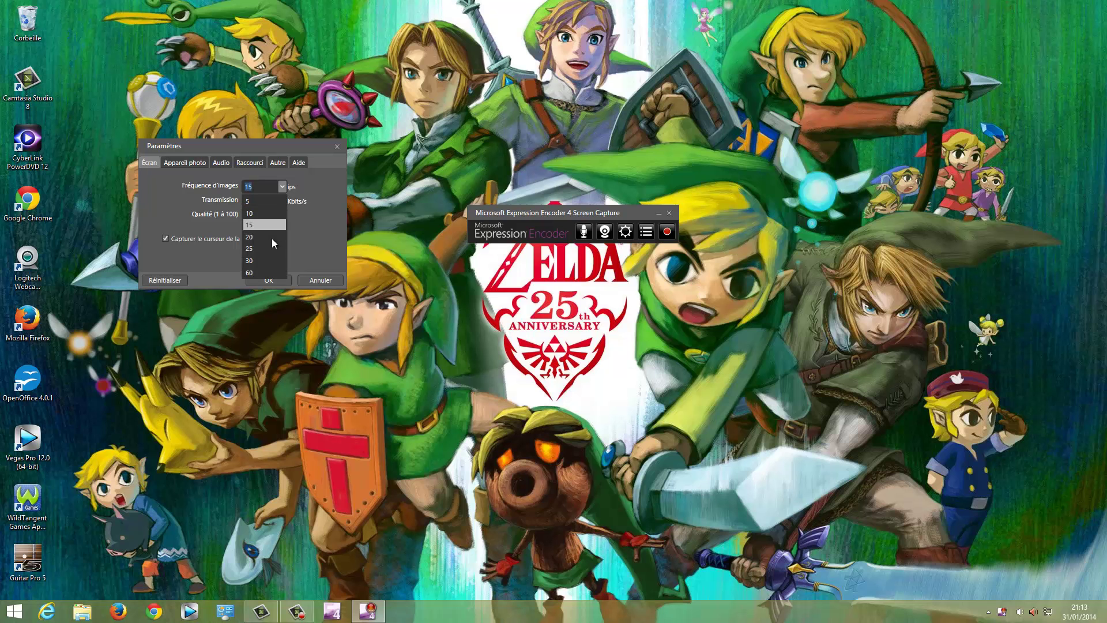
pyautogui.click(268, 261)
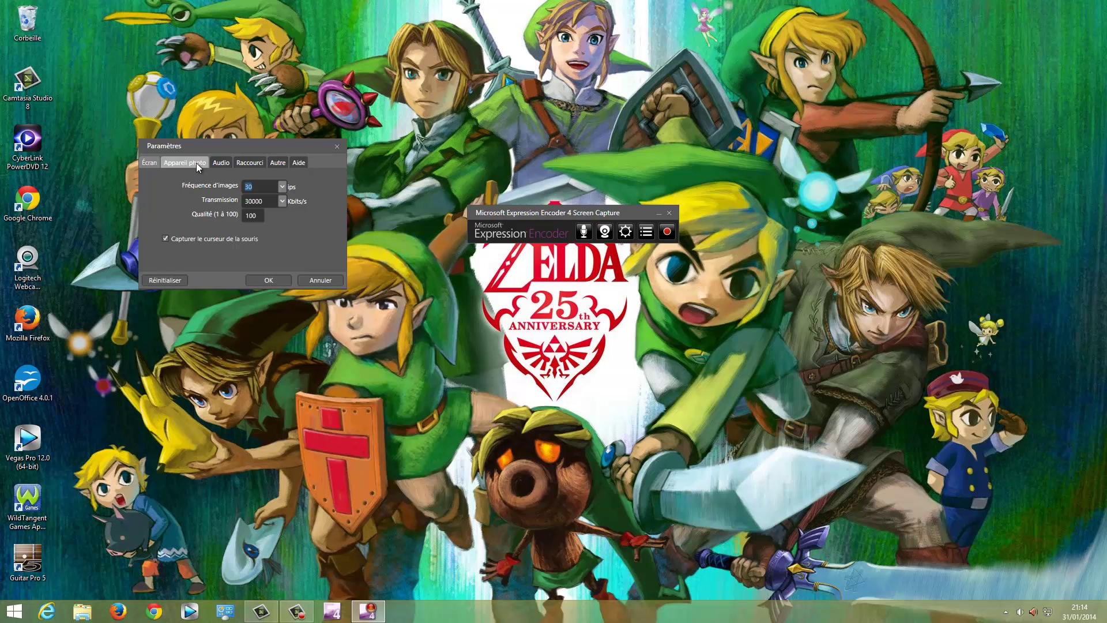
# Review the camera settings and enable Microphone (HD Webcam C525) as the audio source
pyautogui.click(196, 162)
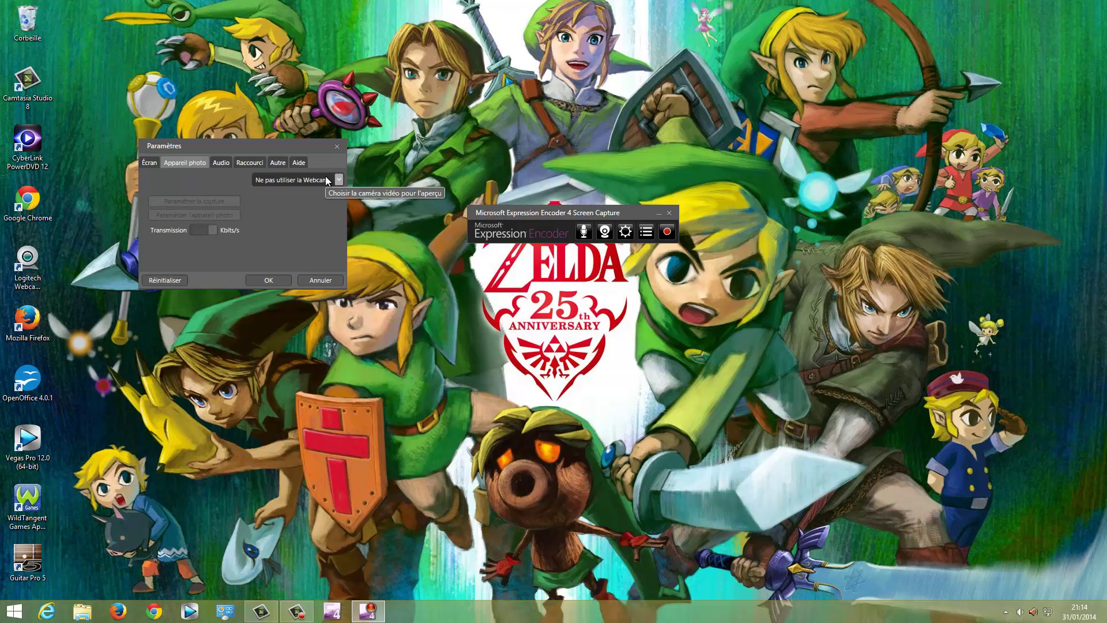
pyautogui.click(222, 163)
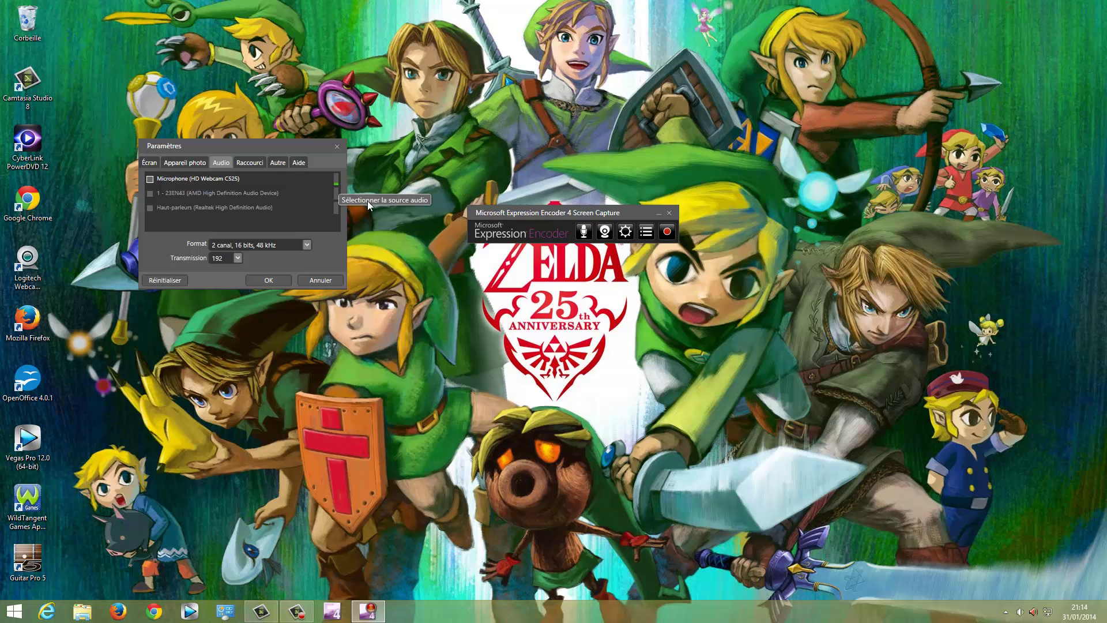
pyautogui.click(150, 179)
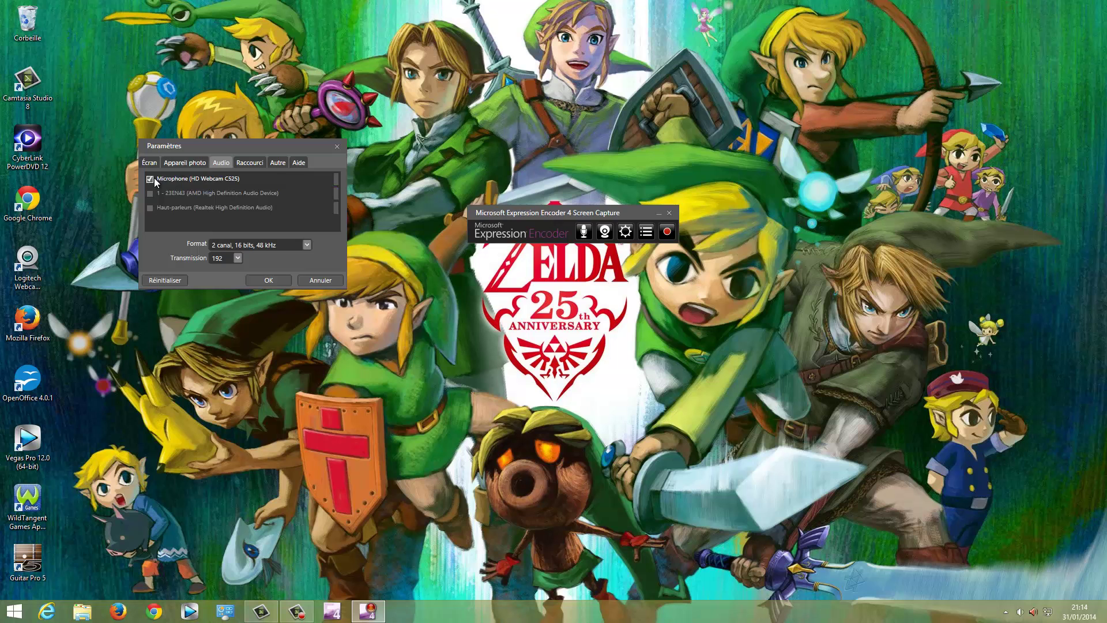
# Assign Pause as the start/suspend recording shortcut and Fin as the stop shortcut, and clear the zoom shortcut
pyautogui.click(249, 163)
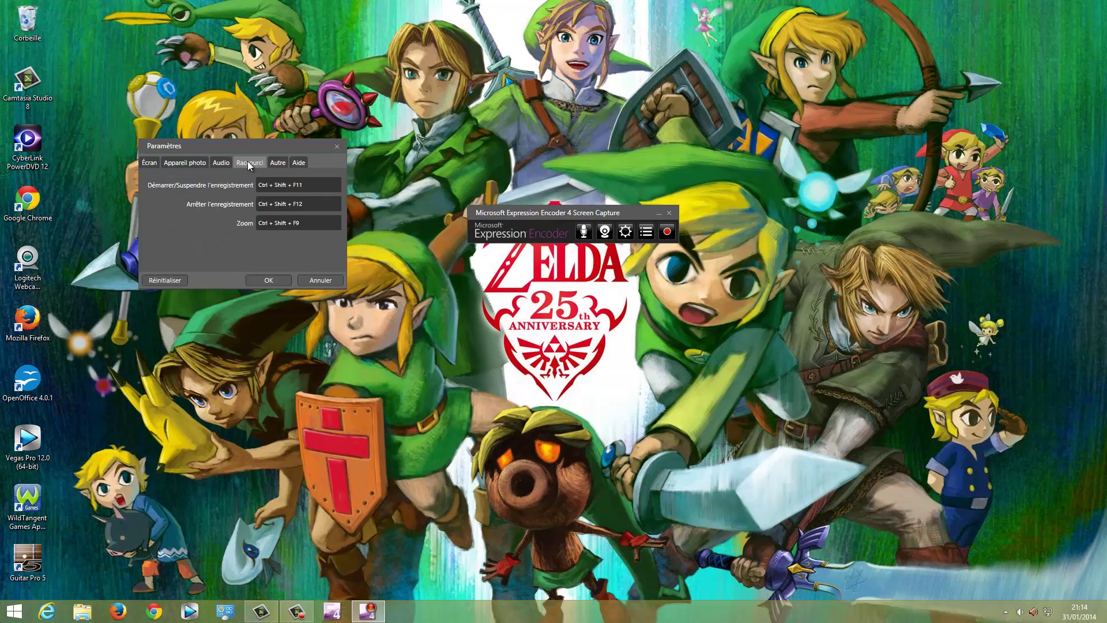
pyautogui.click(330, 183)
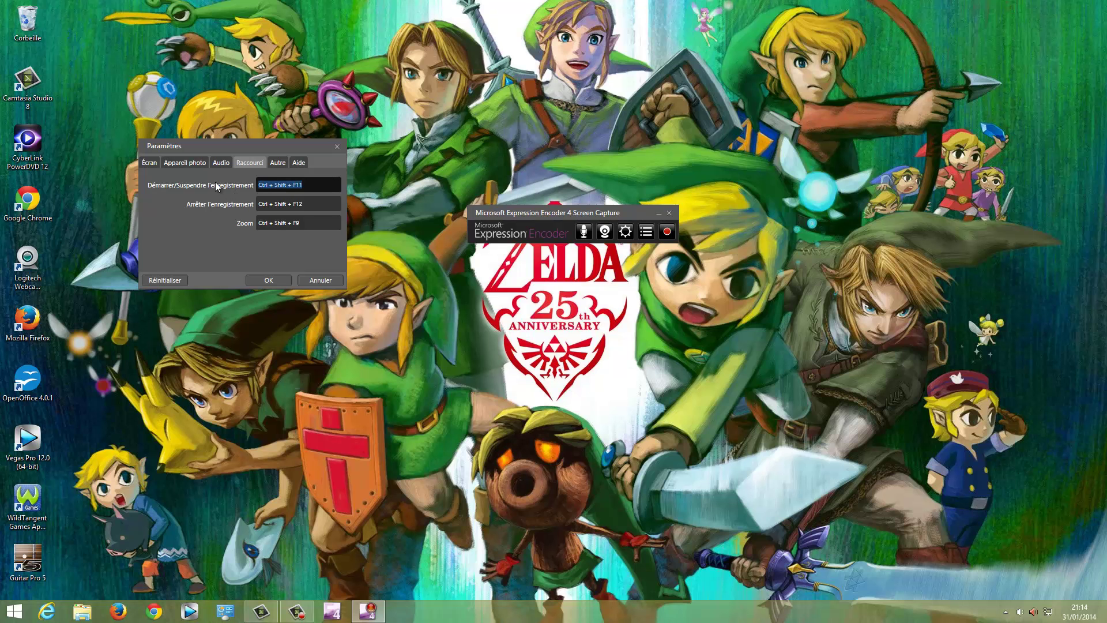
pyautogui.press('Insert')
pyautogui.click(330, 202)
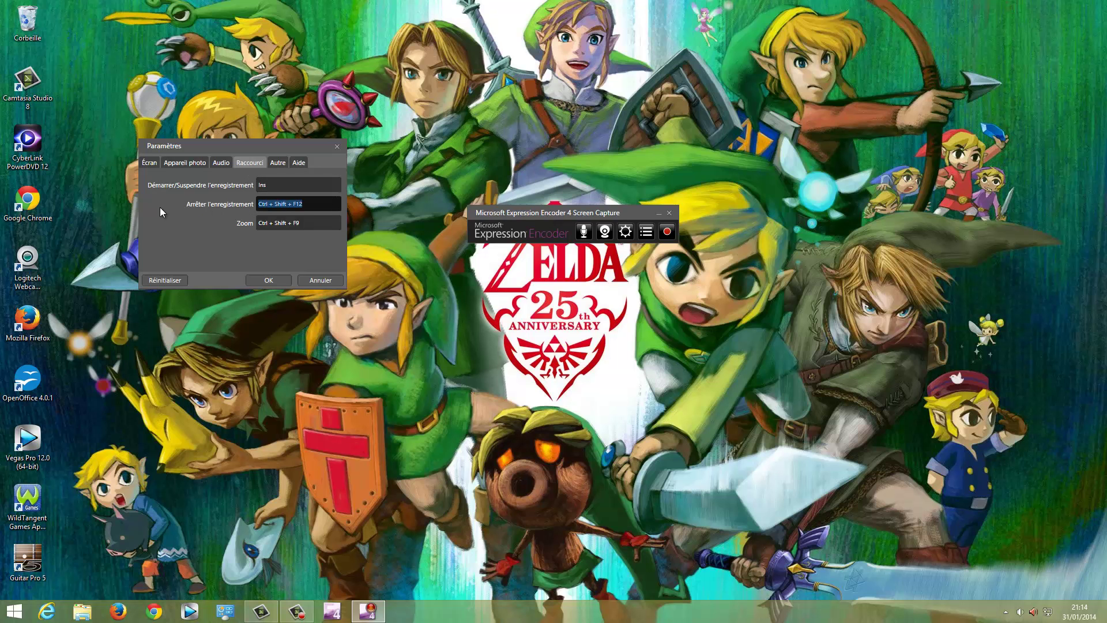
pyautogui.press('End')
pyautogui.click(306, 223)
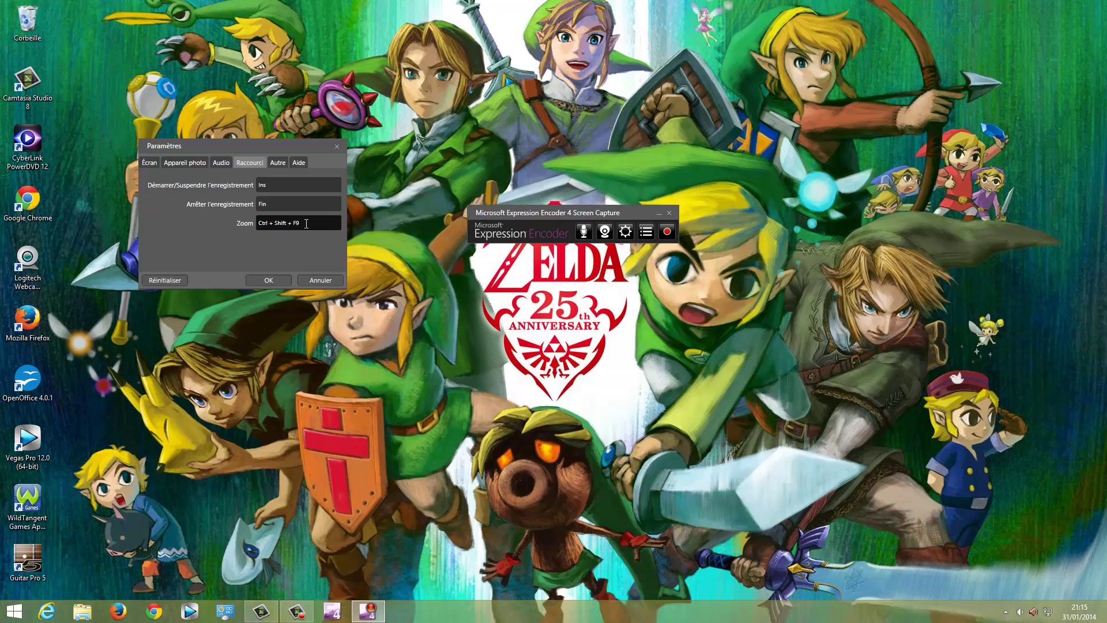
pyautogui.click(306, 224)
pyautogui.press('KP_1')
pyautogui.press('Pause')
pyautogui.click(282, 182)
pyautogui.press('Pause')
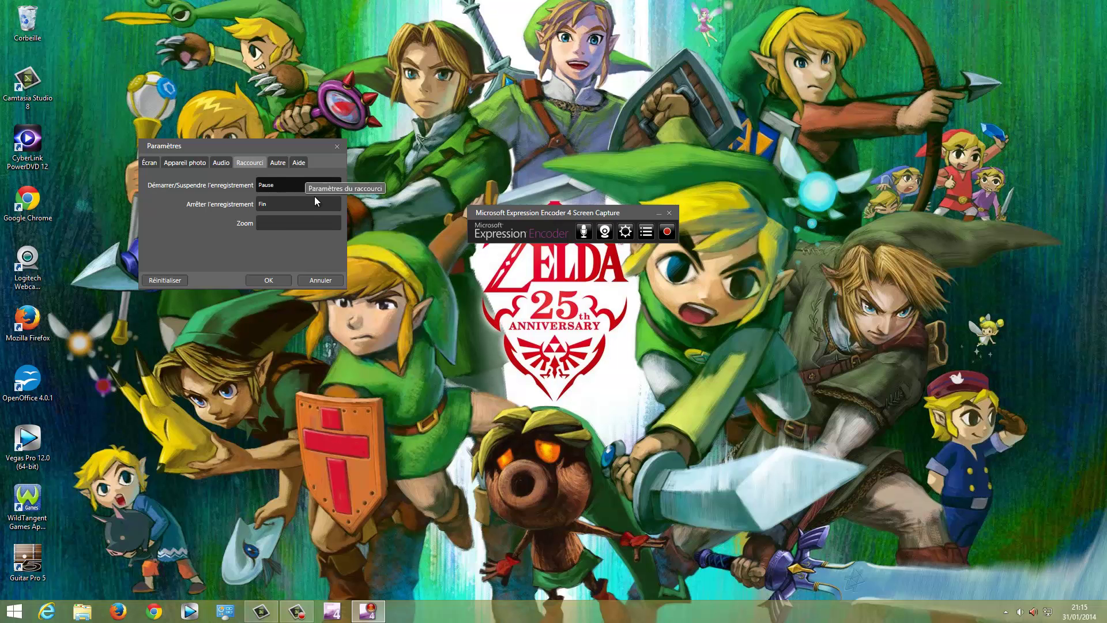
pyautogui.click(316, 225)
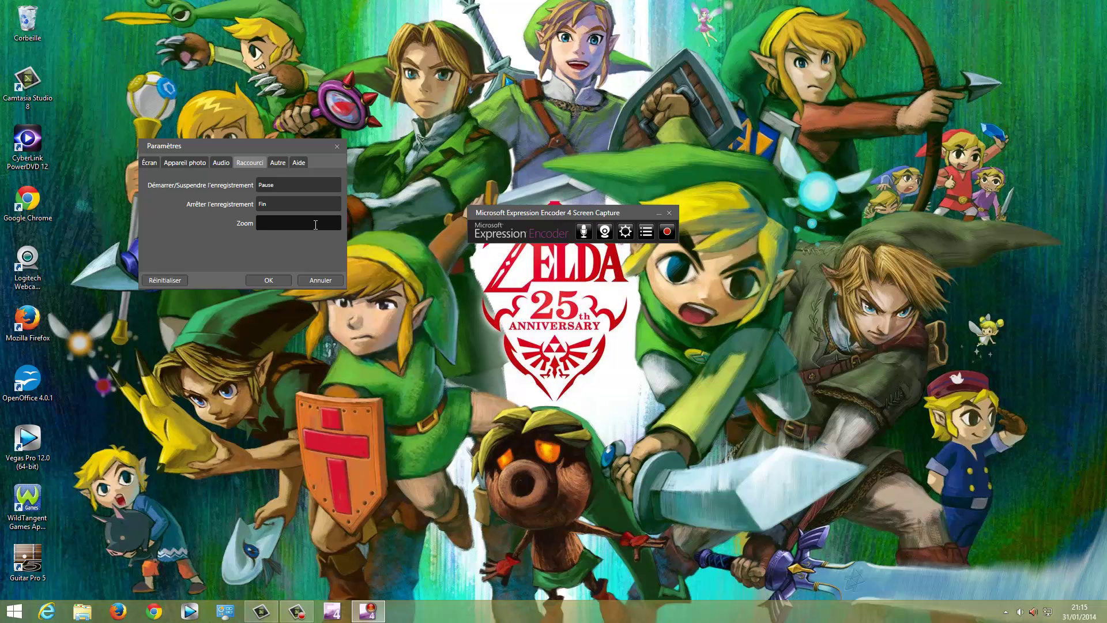
# Review the miscellaneous recording options and the help links, and accept the screen capture settings
pyautogui.click(279, 162)
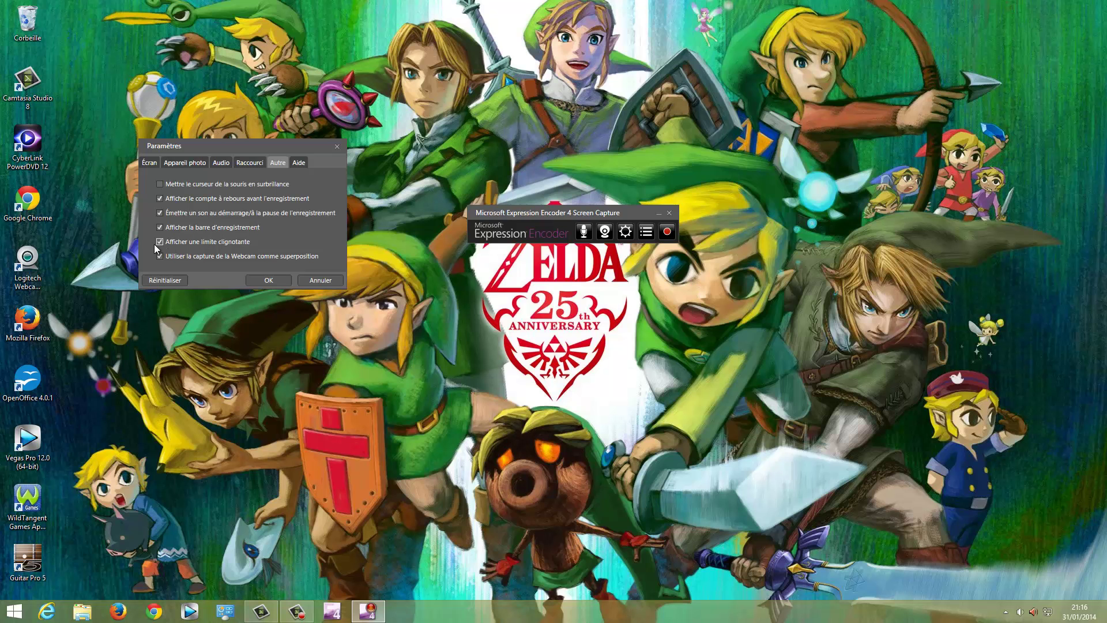
pyautogui.click(244, 238)
pyautogui.click(244, 238)
pyautogui.click(300, 164)
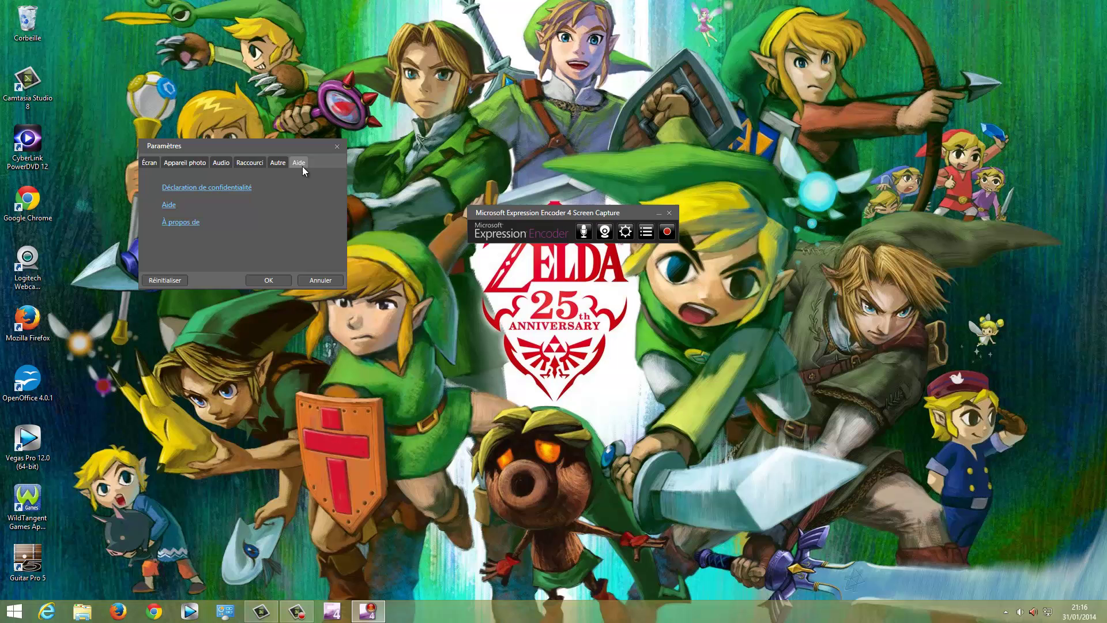
pyautogui.click(266, 281)
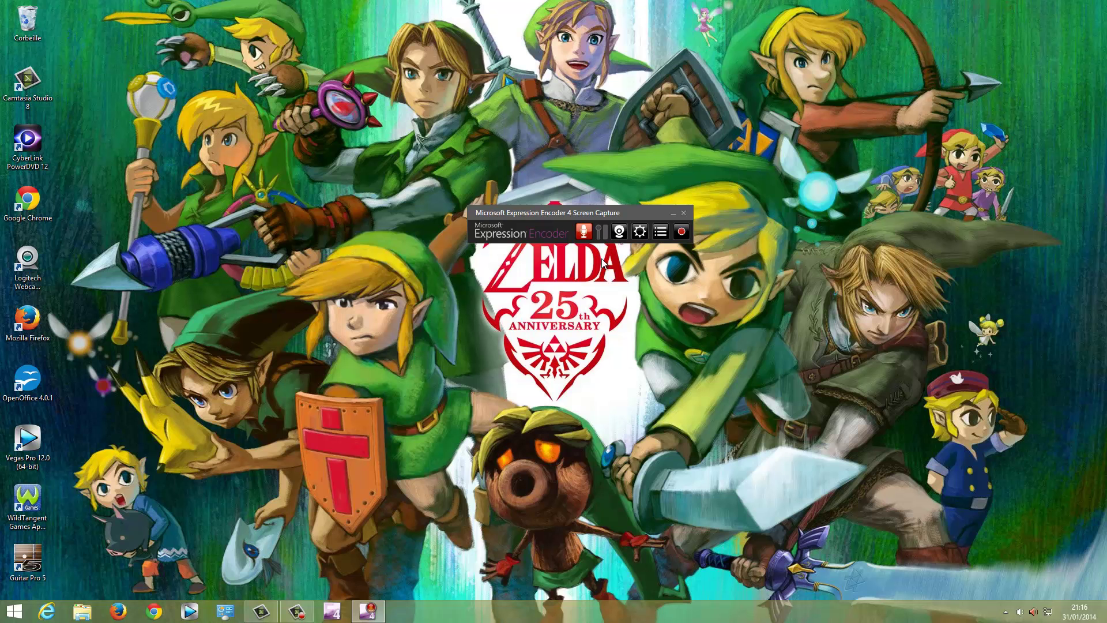
# Start a new capture of the full screen and shrink its region to about 1808 by 756 pixels
pyautogui.click(682, 233)
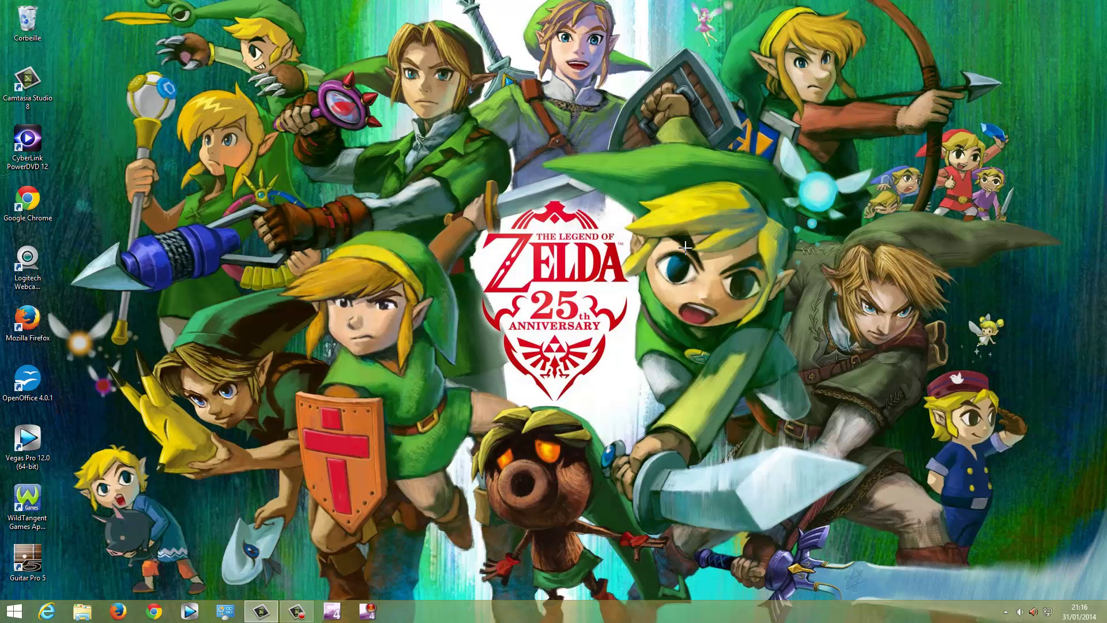
pyautogui.click(681, 392)
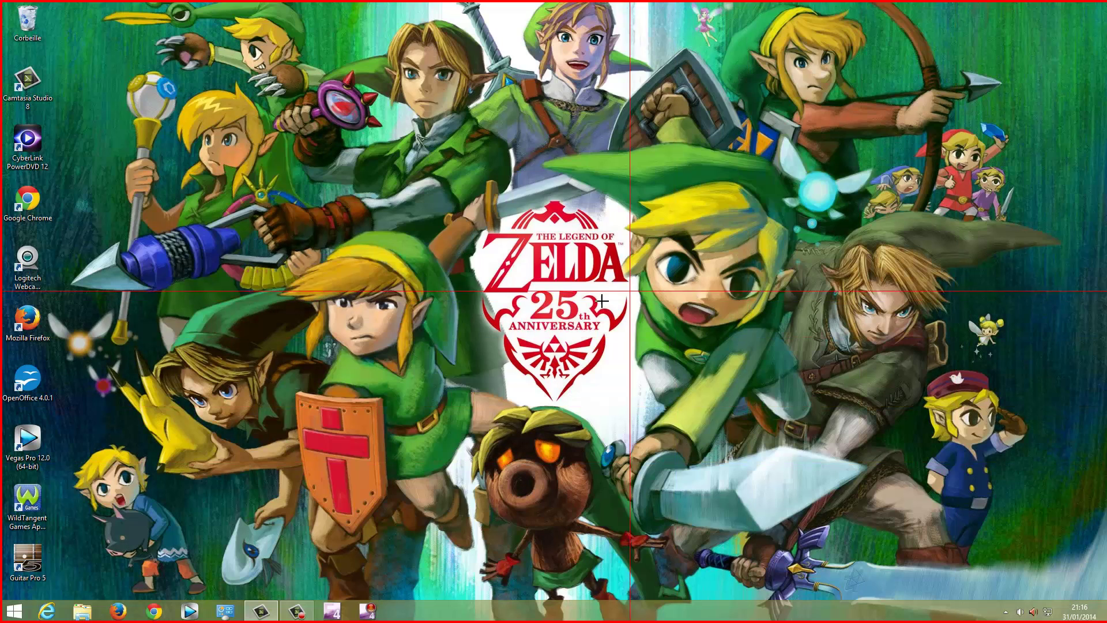
pyautogui.click(582, 326)
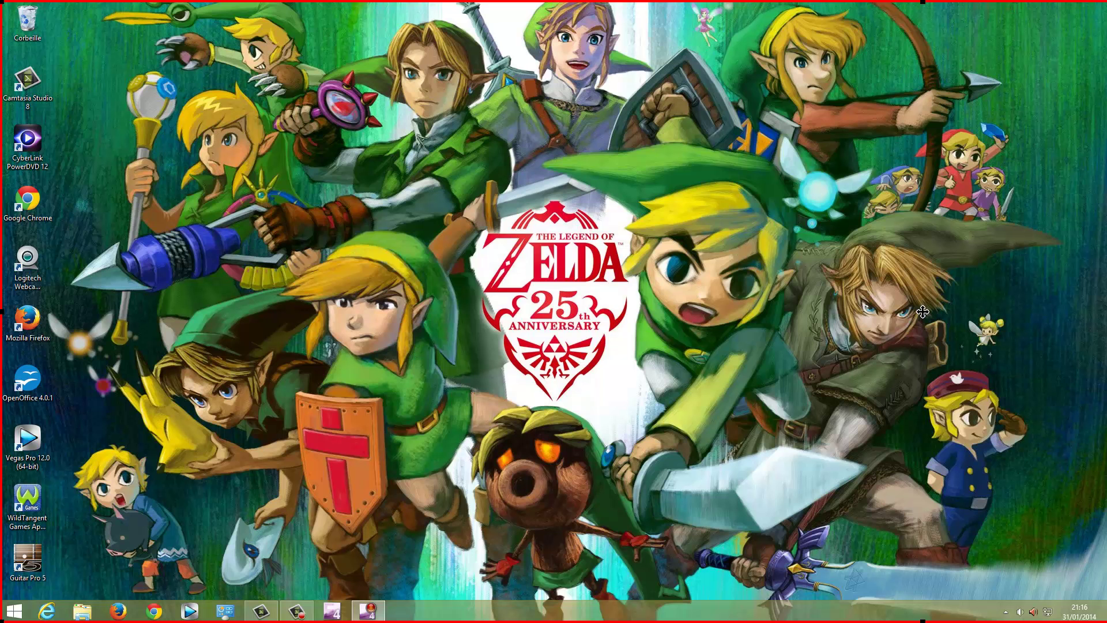
pyautogui.moveTo(1106, 1); pyautogui.dragTo(1041, 2)
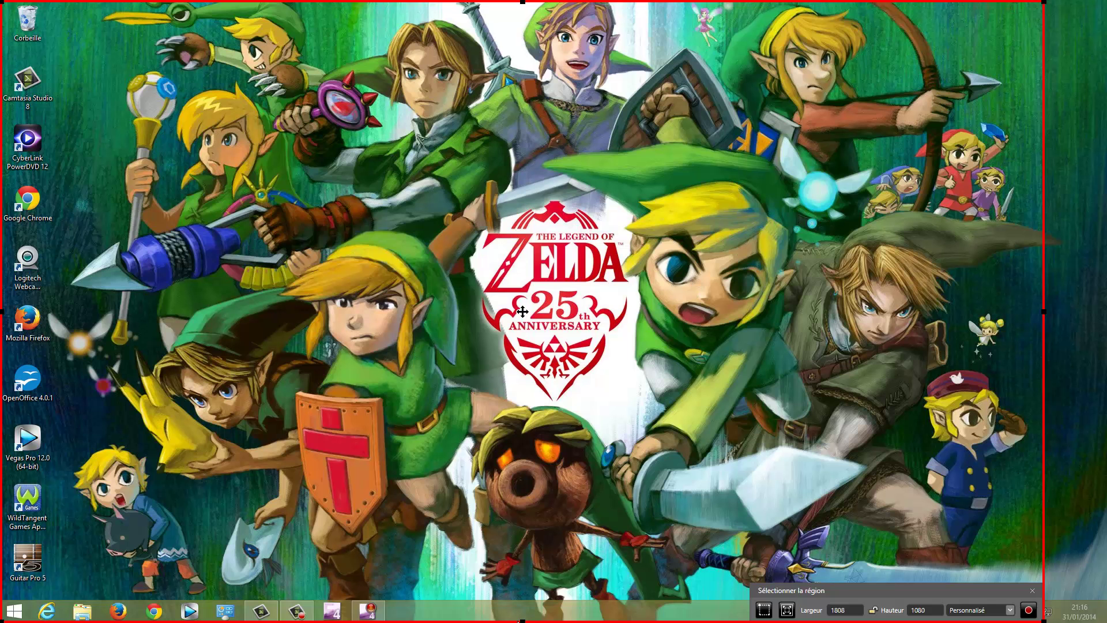
pyautogui.moveTo(522, 620); pyautogui.dragTo(536, 434)
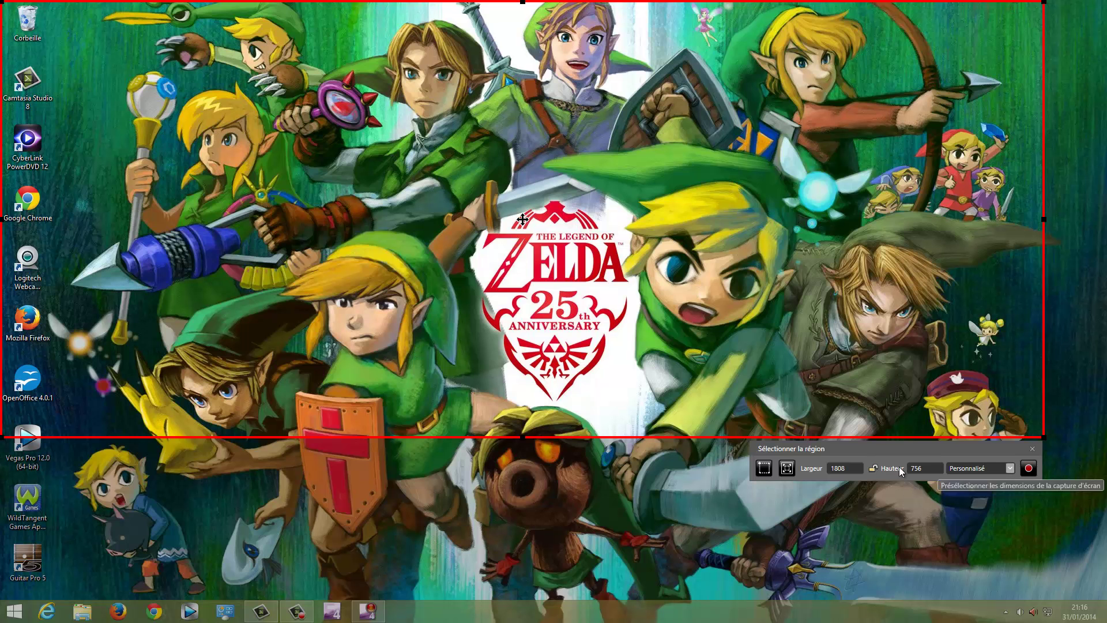
# Look through the preset capture sizes, resize the region to about 1724 by 781 pixels and start recording
pyautogui.click(981, 468)
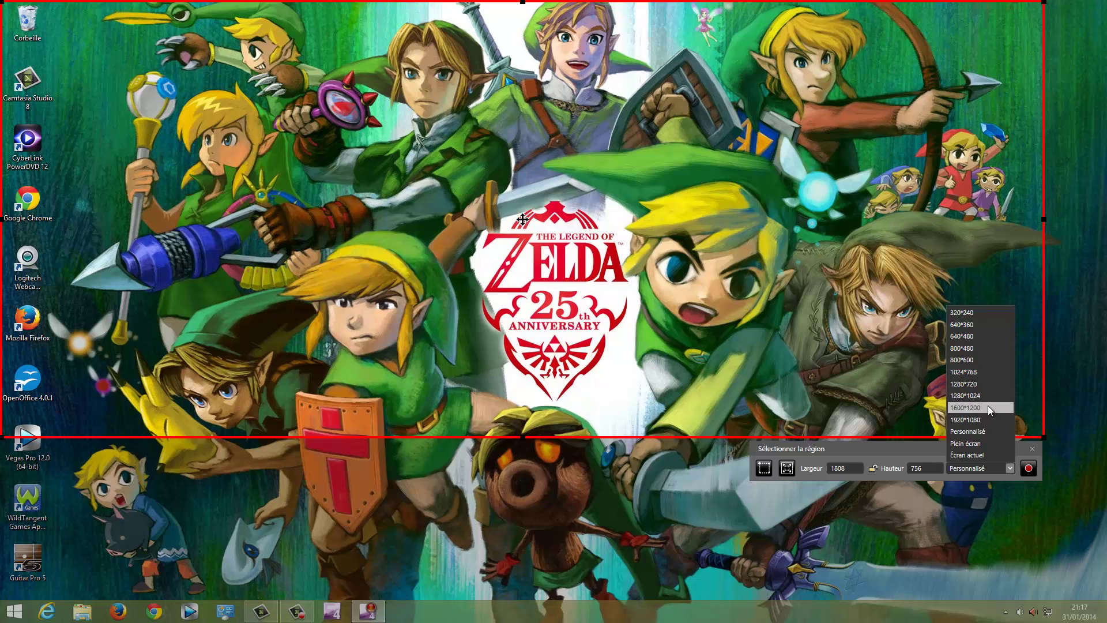
pyautogui.click(1001, 466)
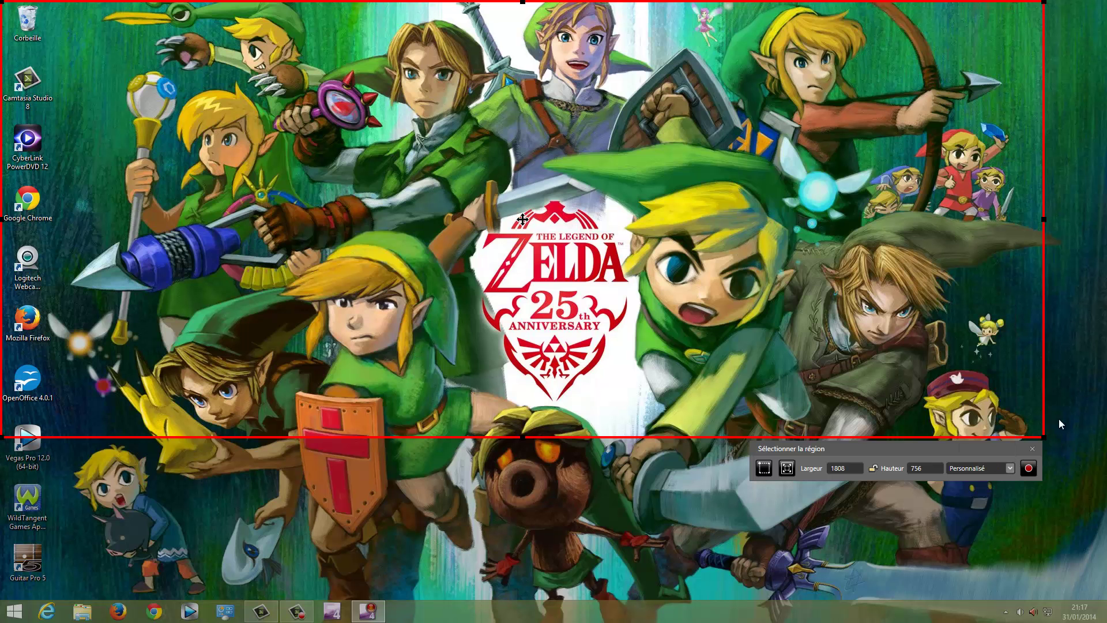
pyautogui.moveTo(1041, 435); pyautogui.dragTo(993, 449)
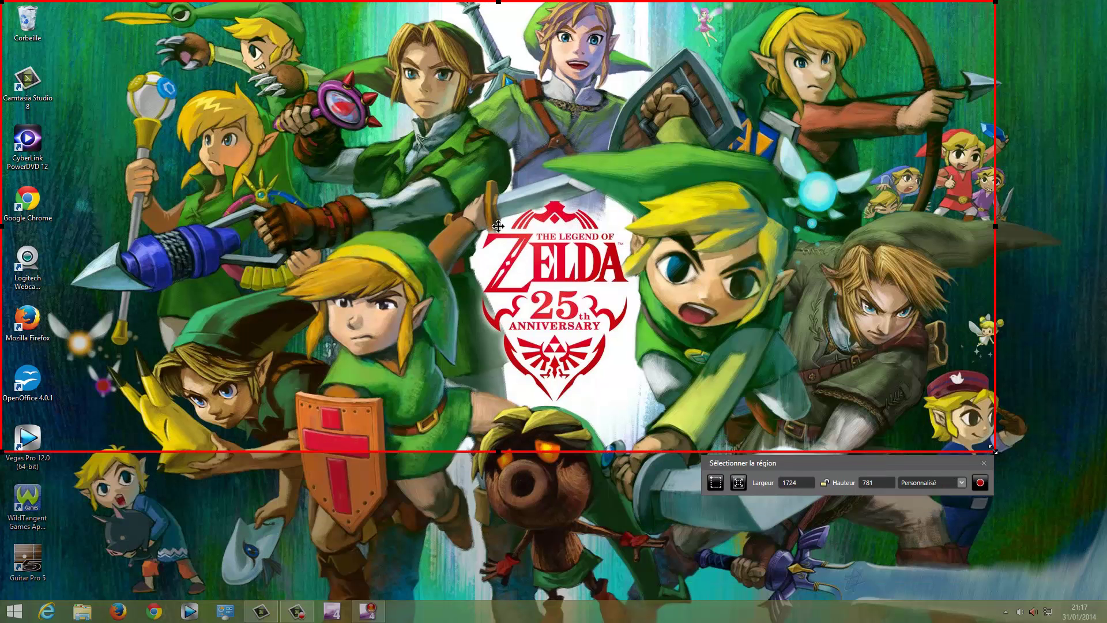
pyautogui.click(979, 486)
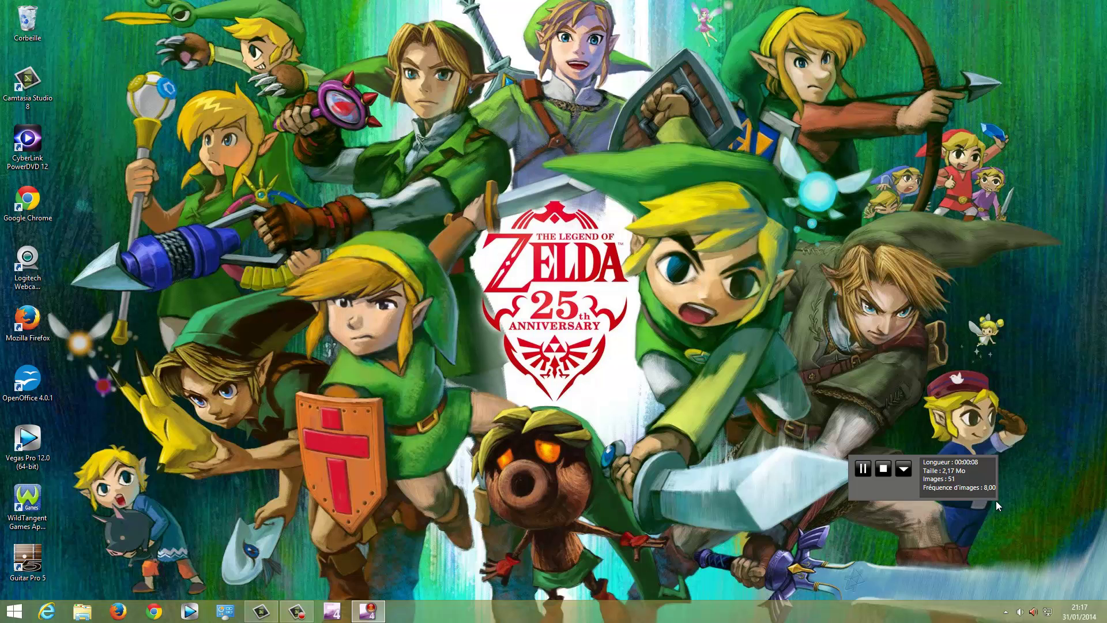
# Hide the recording bar and bring it back through the notification-area program, and stop the recording
pyautogui.click(904, 468)
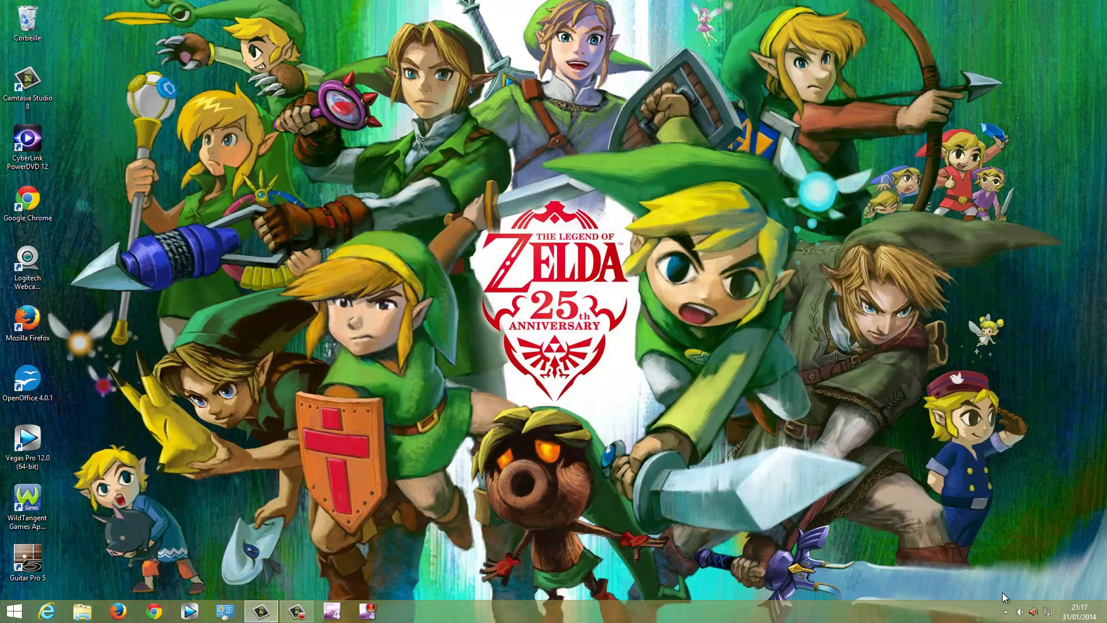
pyautogui.click(1006, 612)
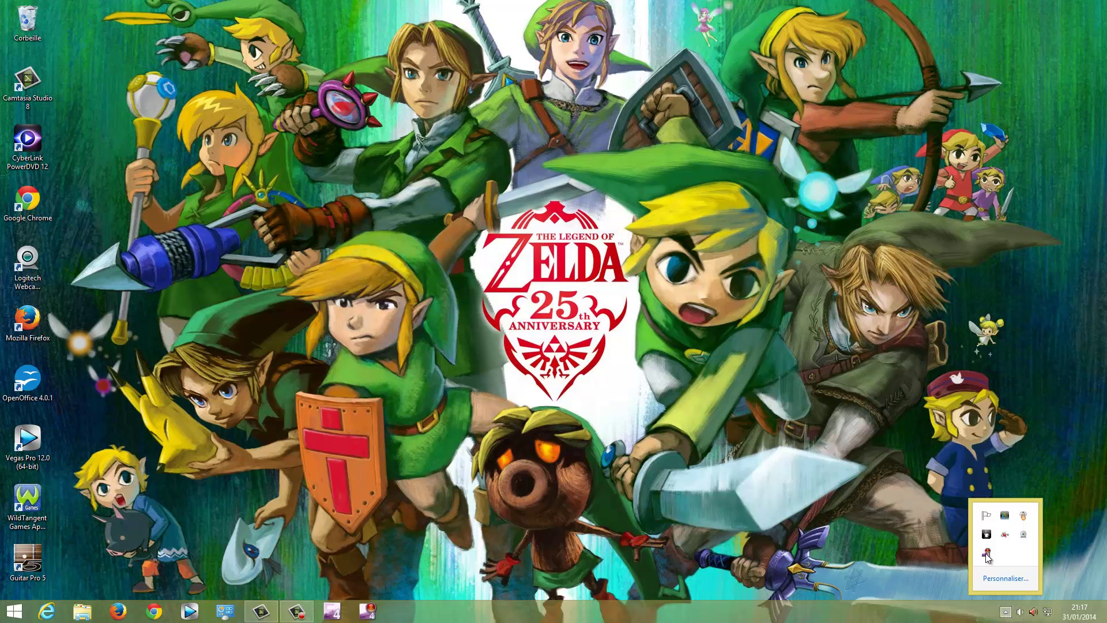
pyautogui.rightClick(986, 554)
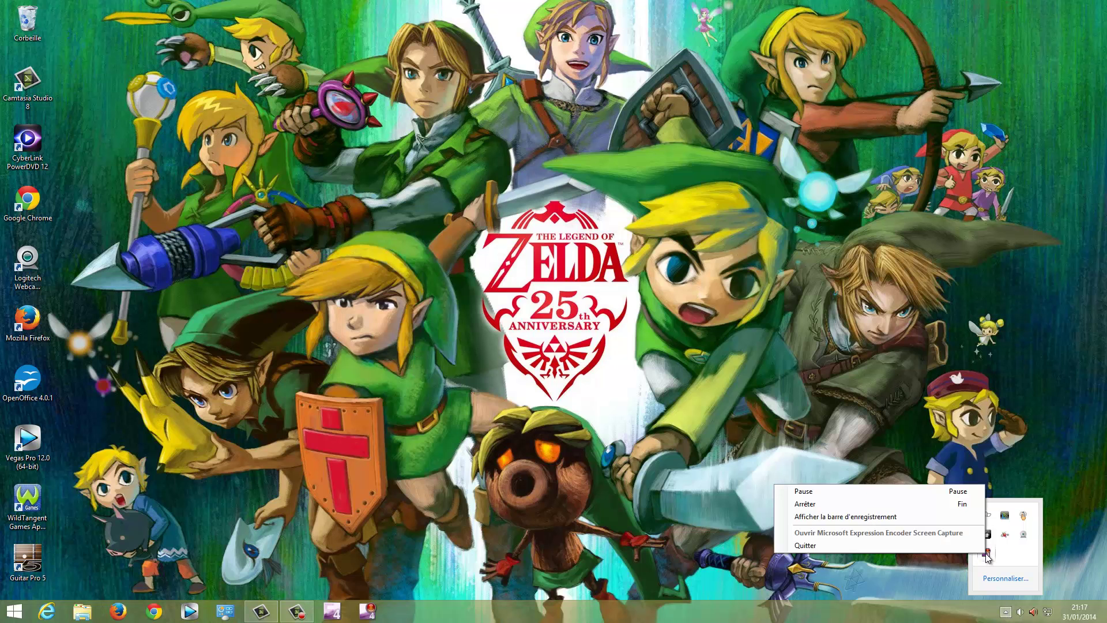
pyautogui.click(960, 516)
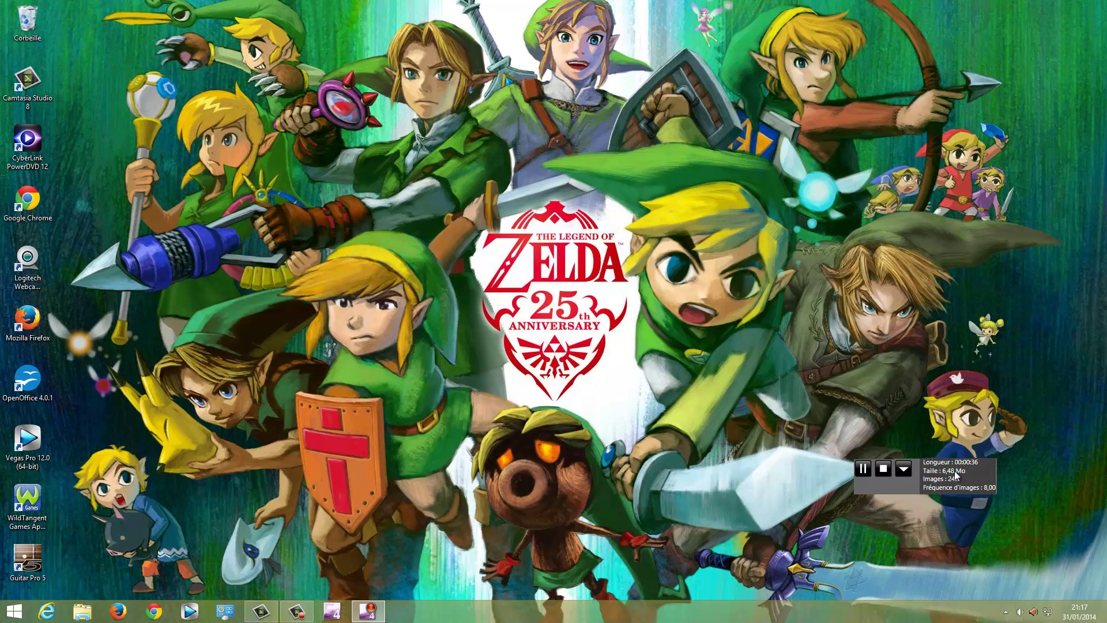
pyautogui.click(884, 468)
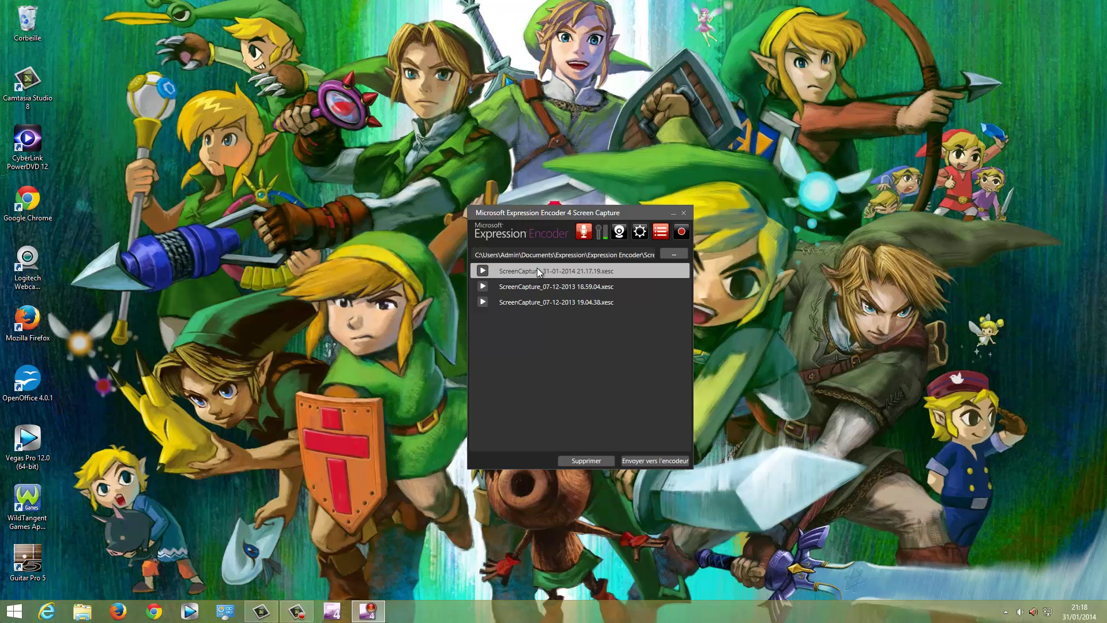
# Send ScreenCapture_31-01-2014 21.17.19.xesc to Expression Encoder 4 and play it briefly from about 21.8 seconds
pyautogui.click(663, 460)
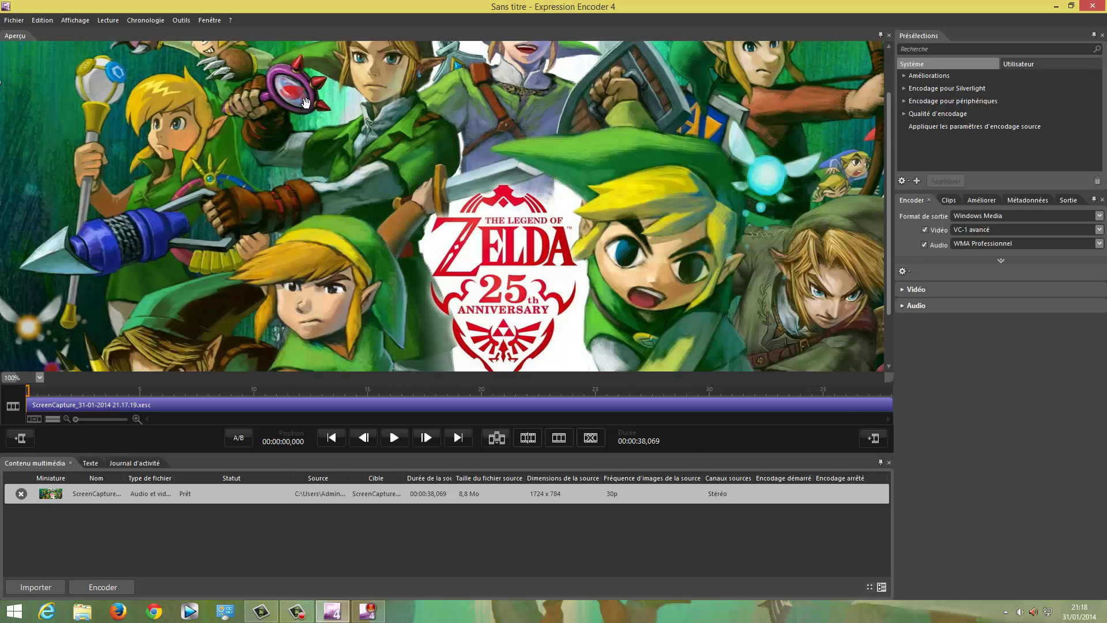
pyautogui.moveTo(305, 102); pyautogui.dragTo(411, 186)
pyautogui.moveTo(520, 186); pyautogui.dragTo(400, 285)
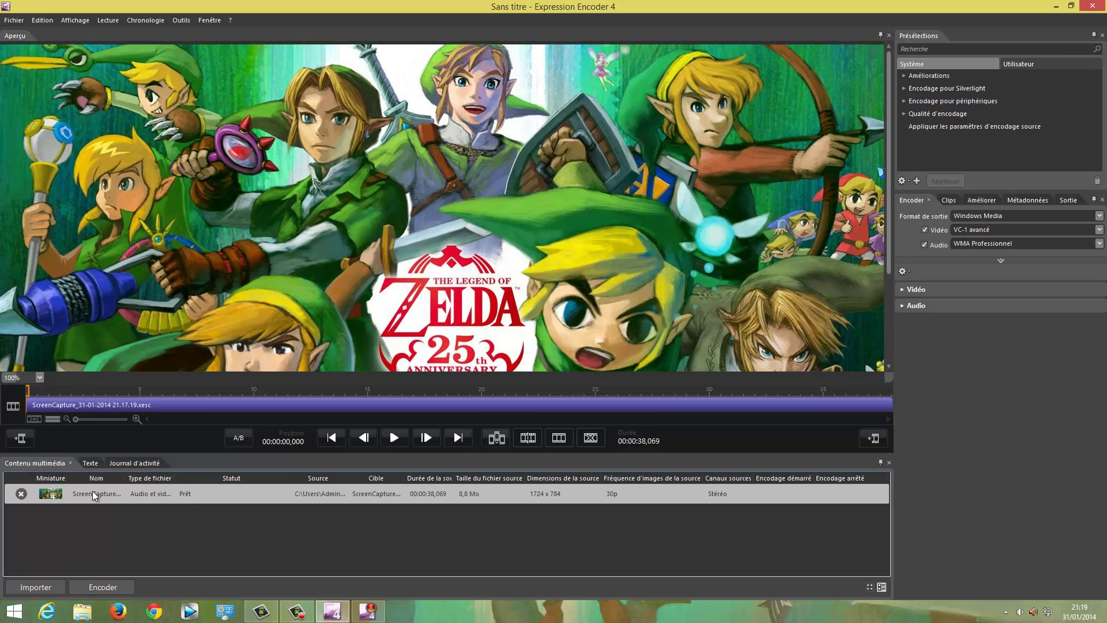
pyautogui.moveTo(28, 390); pyautogui.dragTo(521, 393)
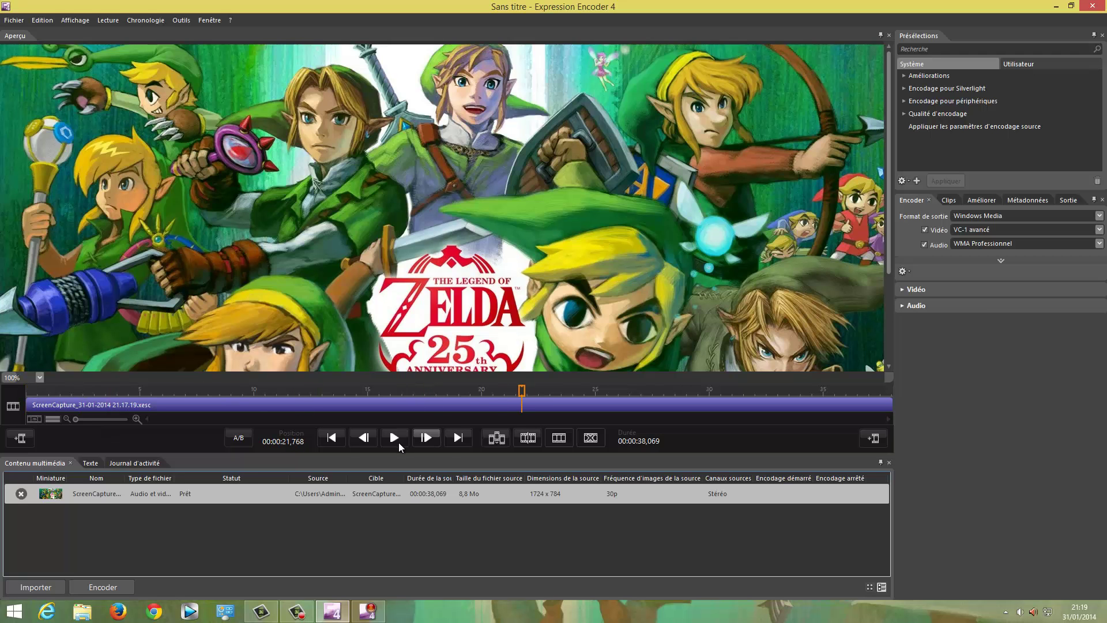
pyautogui.click(395, 438)
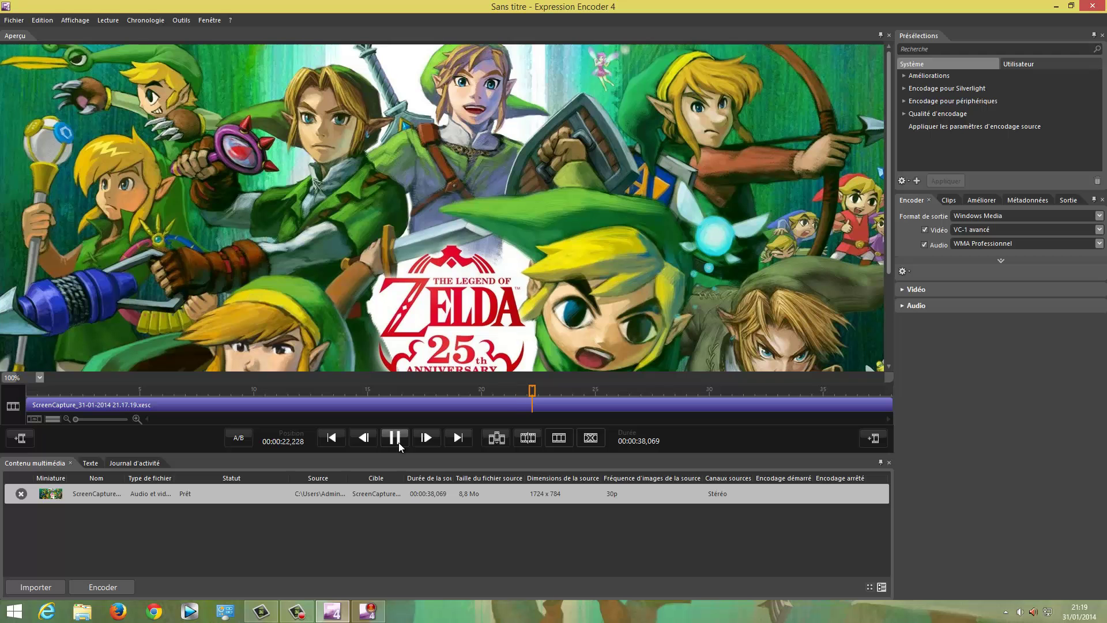
pyautogui.click(398, 440)
# Split the clip at about 23.2 seconds on the timeline and delete the segment after the cut
pyautogui.click(528, 438)
pyautogui.click(752, 408)
pyautogui.click(665, 405)
pyautogui.moveTo(559, 404); pyautogui.dragTo(543, 385)
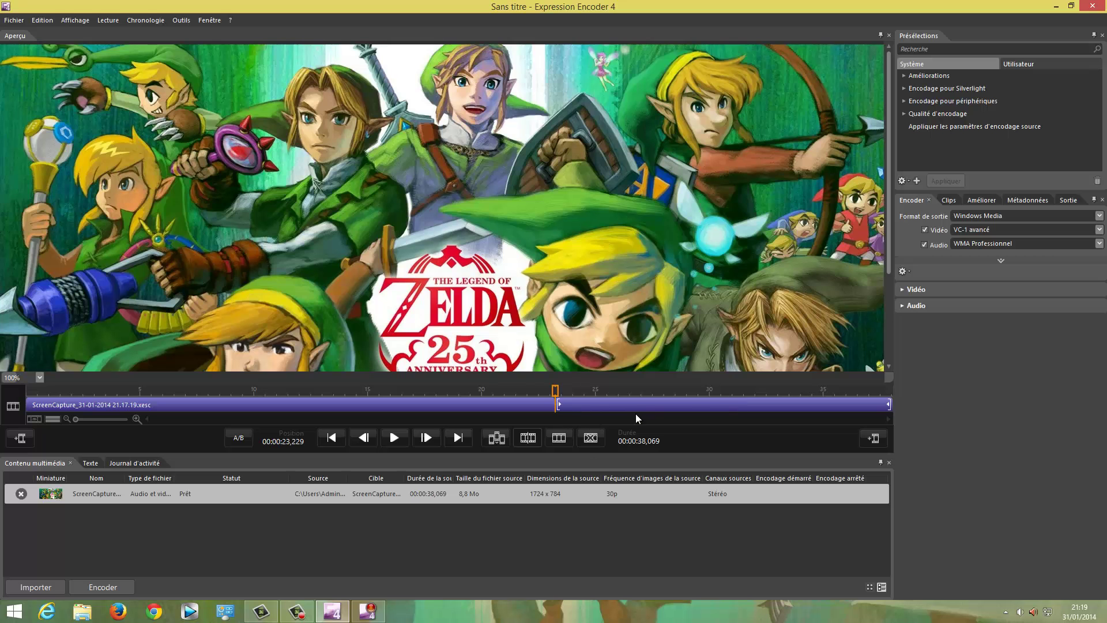
pyautogui.click(593, 434)
pyautogui.click(600, 407)
pyautogui.click(597, 433)
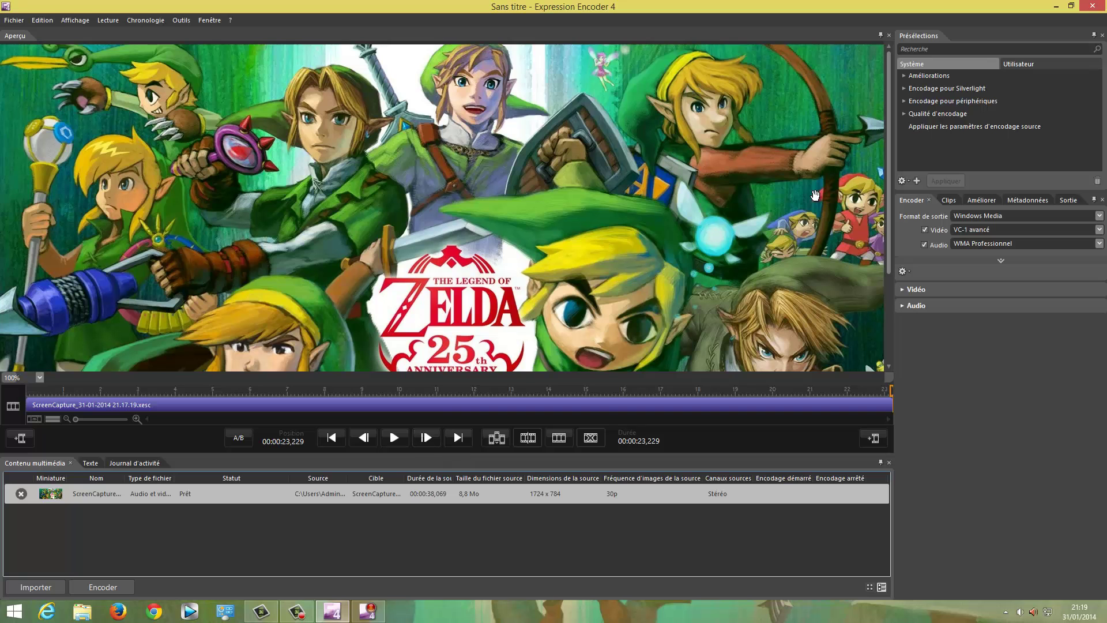
# Apply the Équilibrée preset from Qualité d'encodage to the clip and check the clip's start and end times
pyautogui.click(904, 115)
pyautogui.click(904, 115)
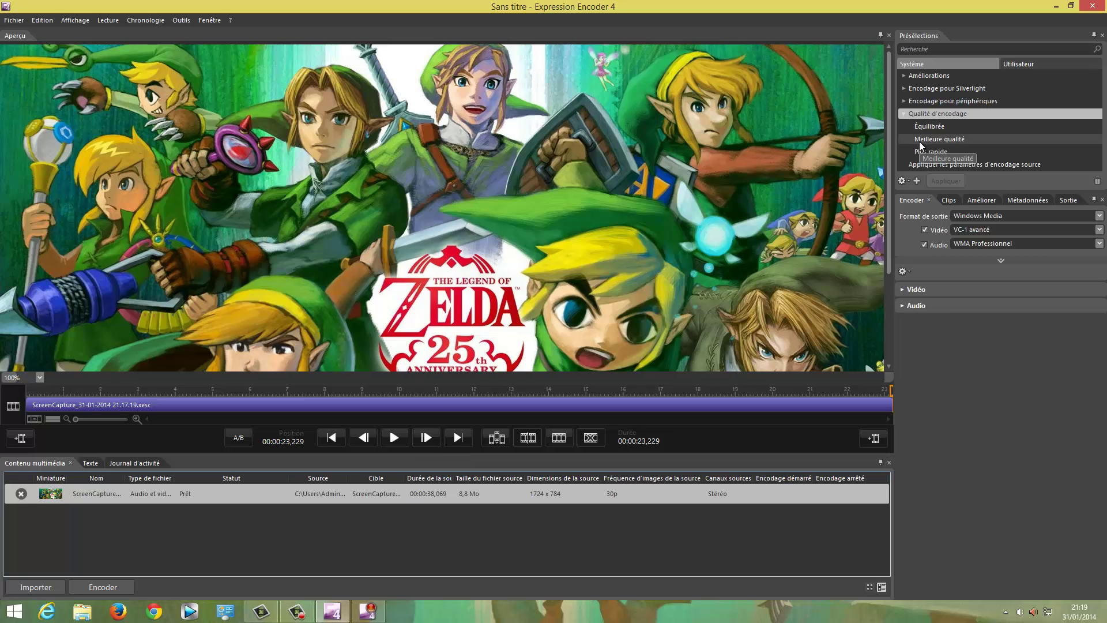
pyautogui.click(925, 140)
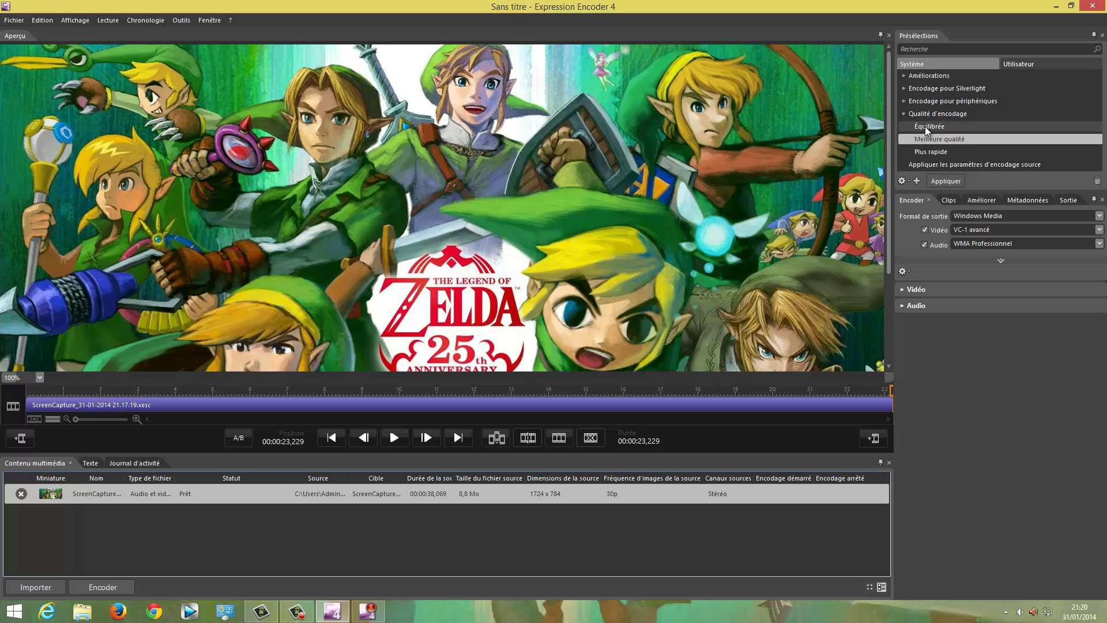
pyautogui.click(927, 128)
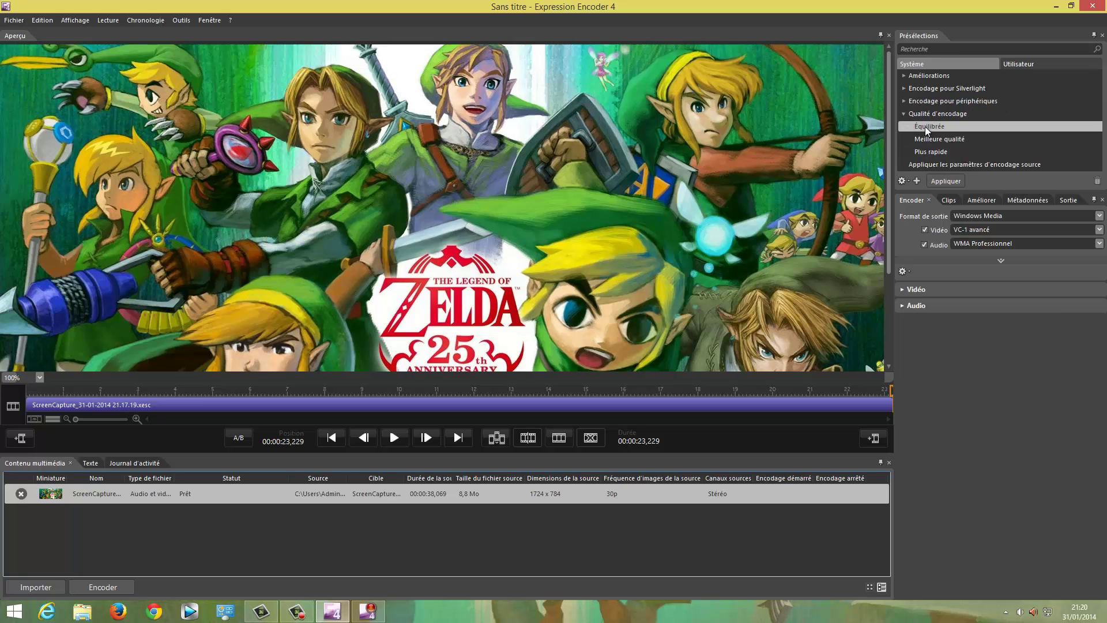
pyautogui.click(946, 181)
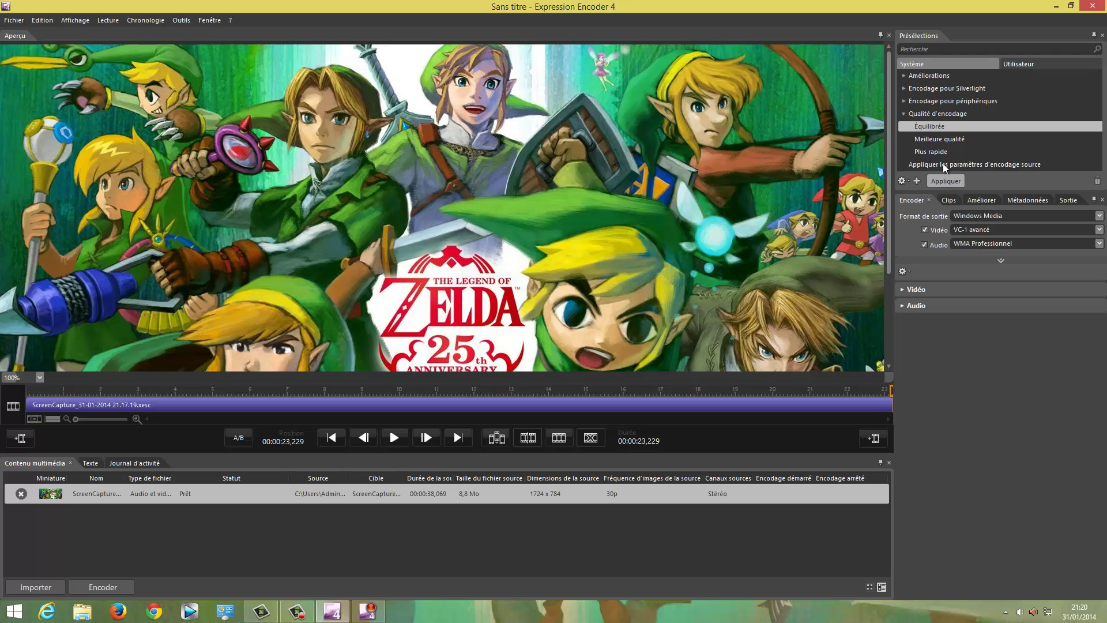
pyautogui.click(948, 201)
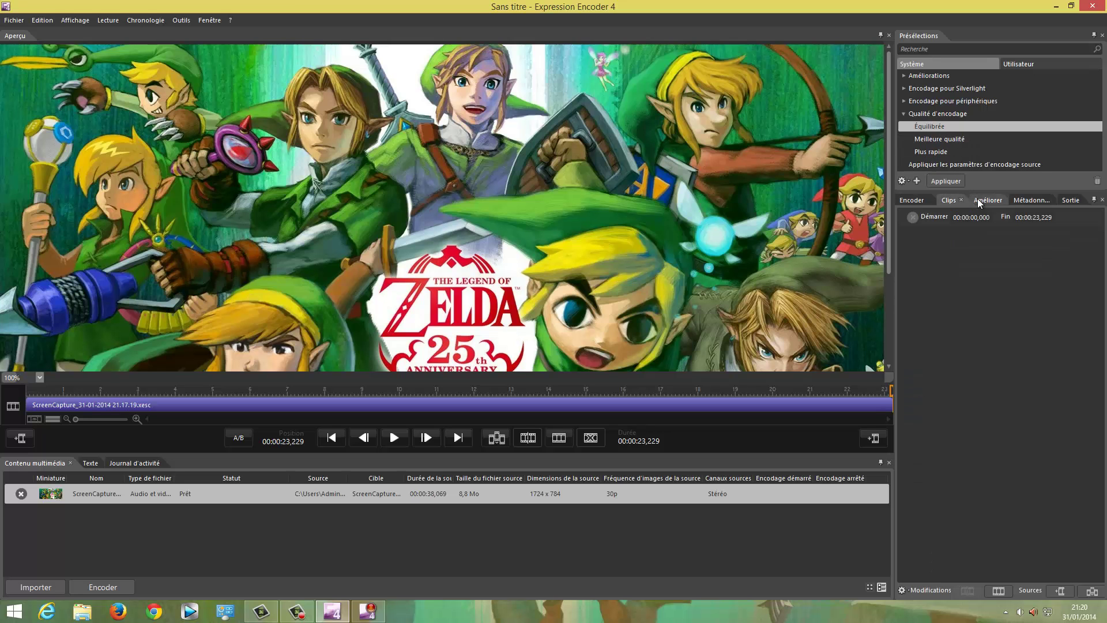
pyautogui.click(926, 201)
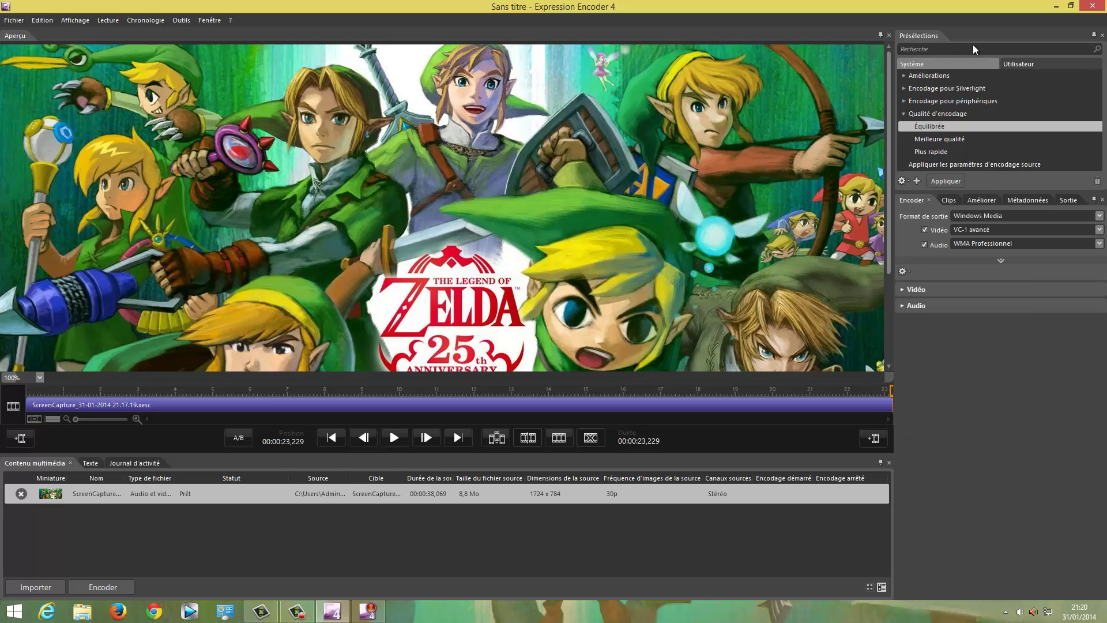
# Close Expression Encoder 4 without saving the project changes, and close the Screen Capture window
pyautogui.click(1093, 10)
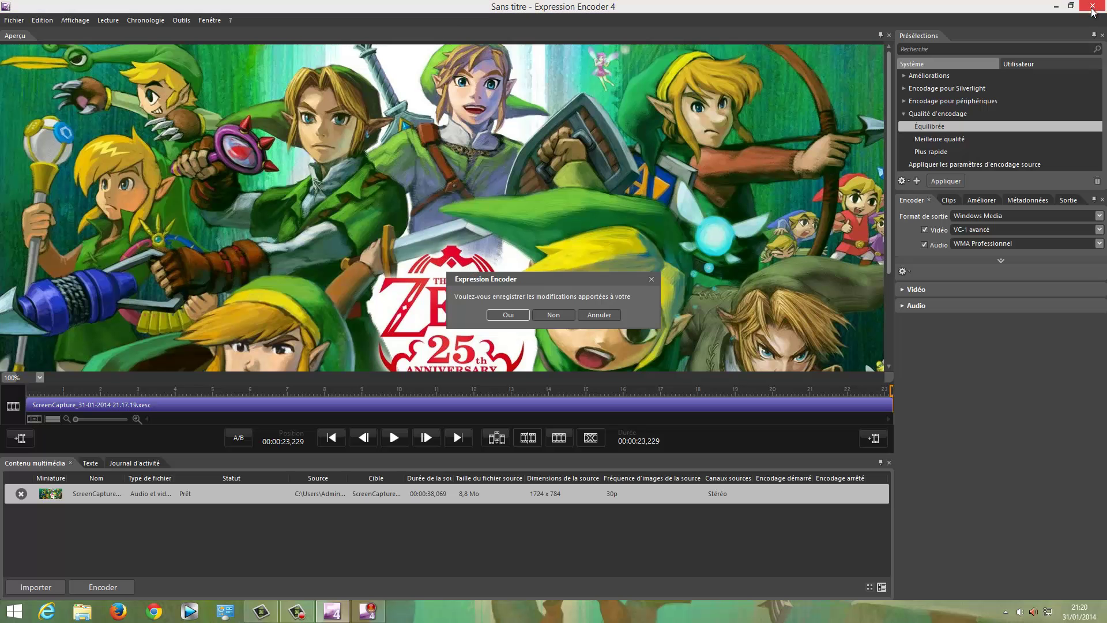
pyautogui.click(548, 312)
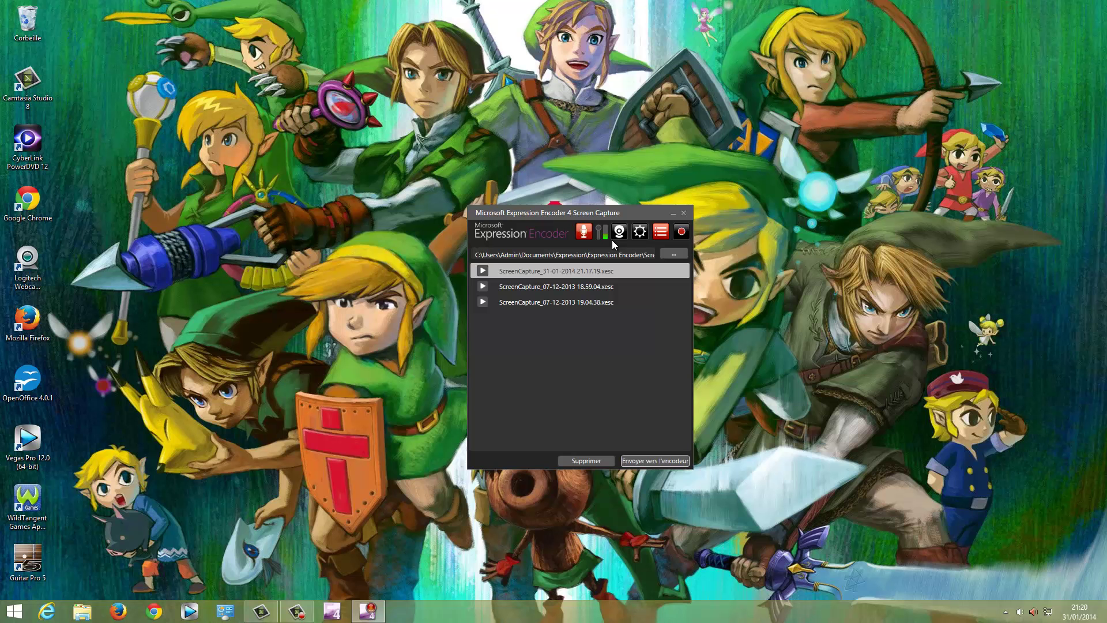
pyautogui.click(685, 214)
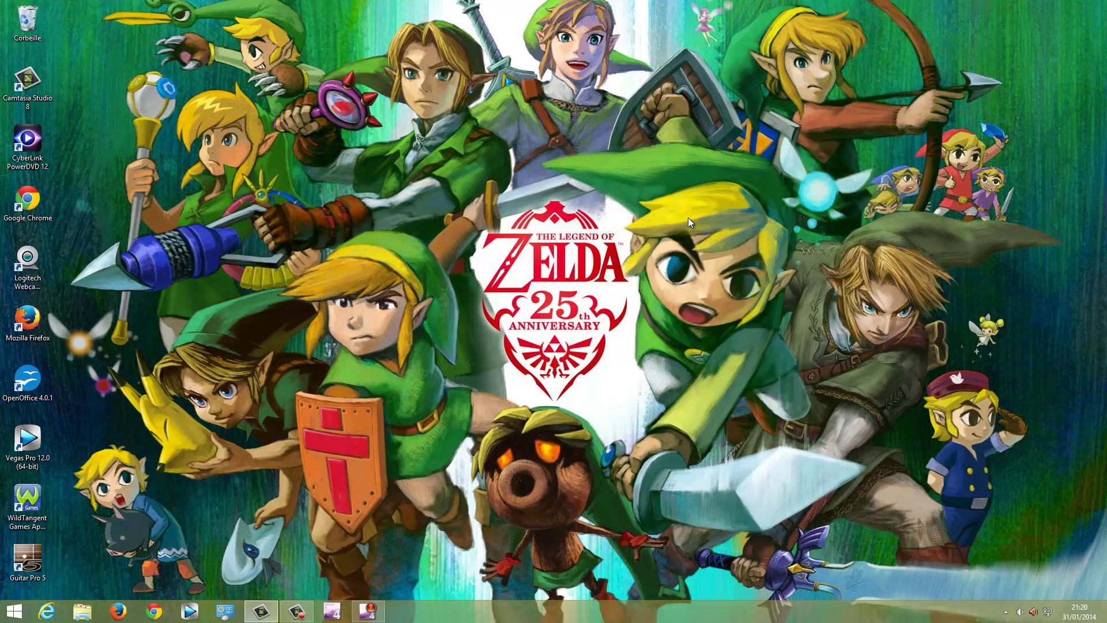